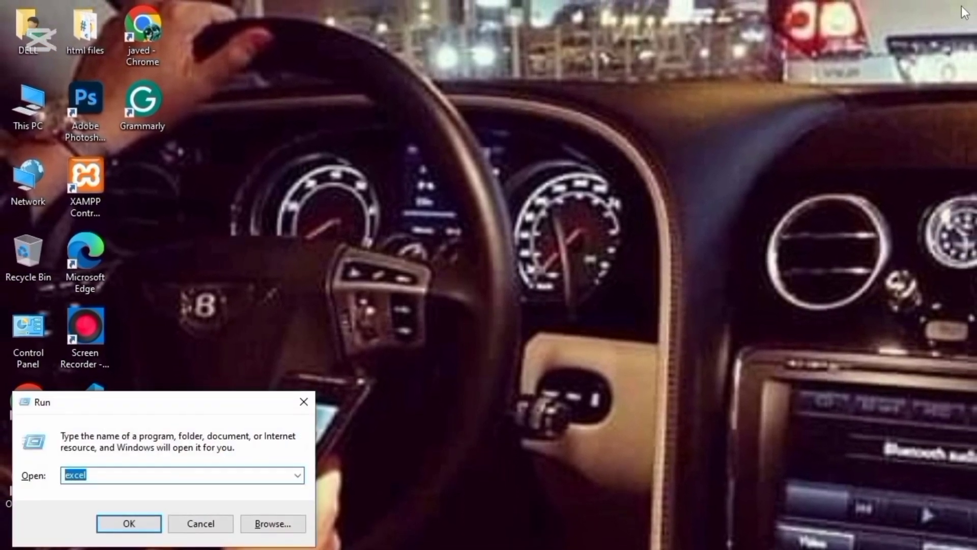
# Step: Start Excel with a blank workbook and merge and center cells F3:M6 for a title
pyautogui.press('Return')
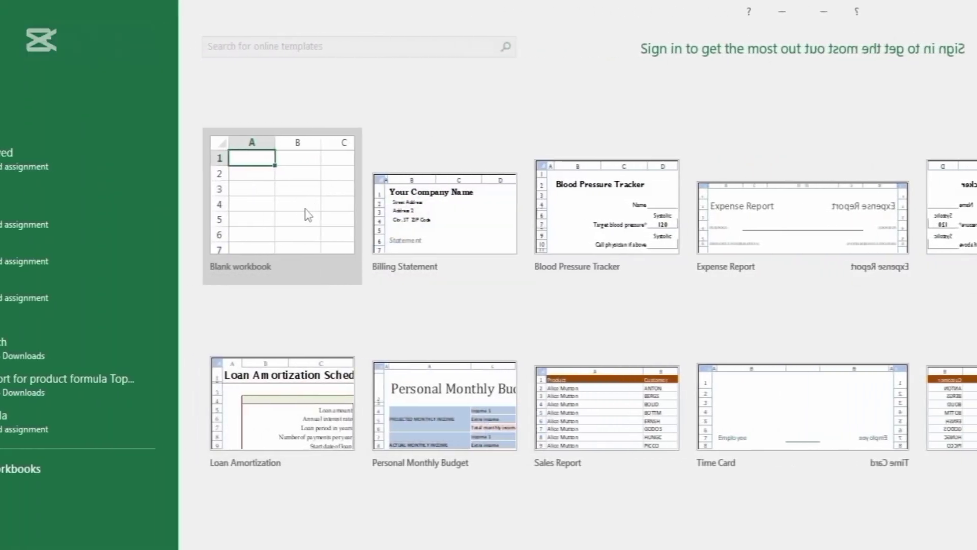
pyautogui.click(308, 214)
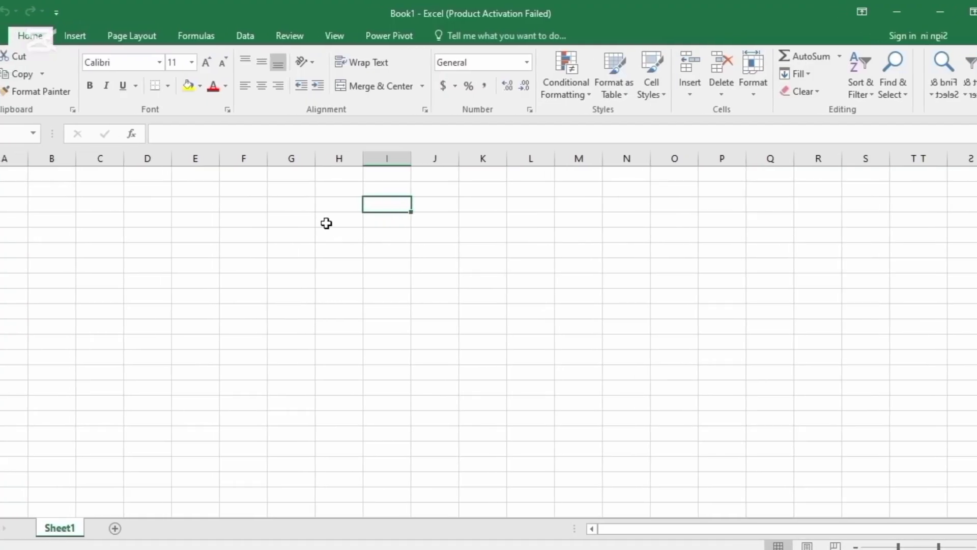
pyautogui.moveTo(267, 209); pyautogui.dragTo(626, 250)
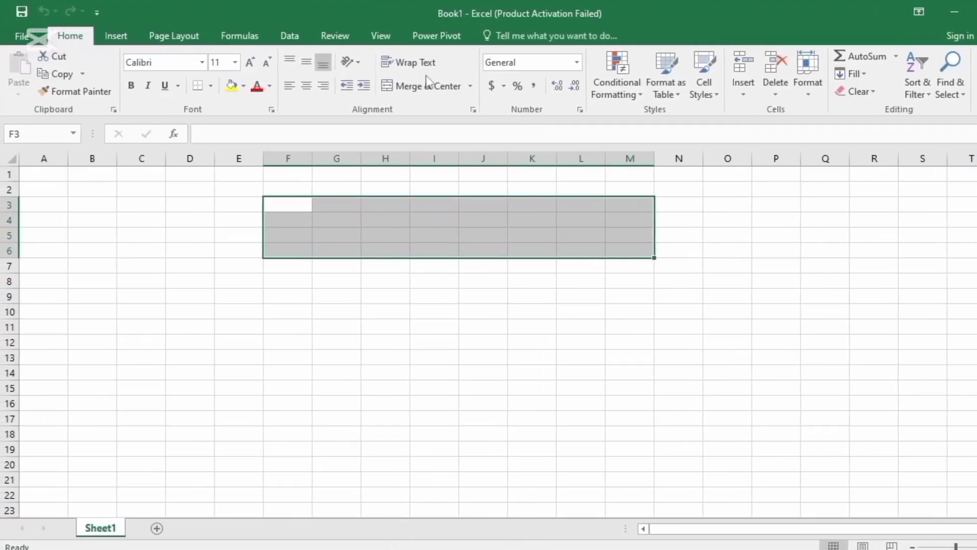
pyautogui.click(400, 89)
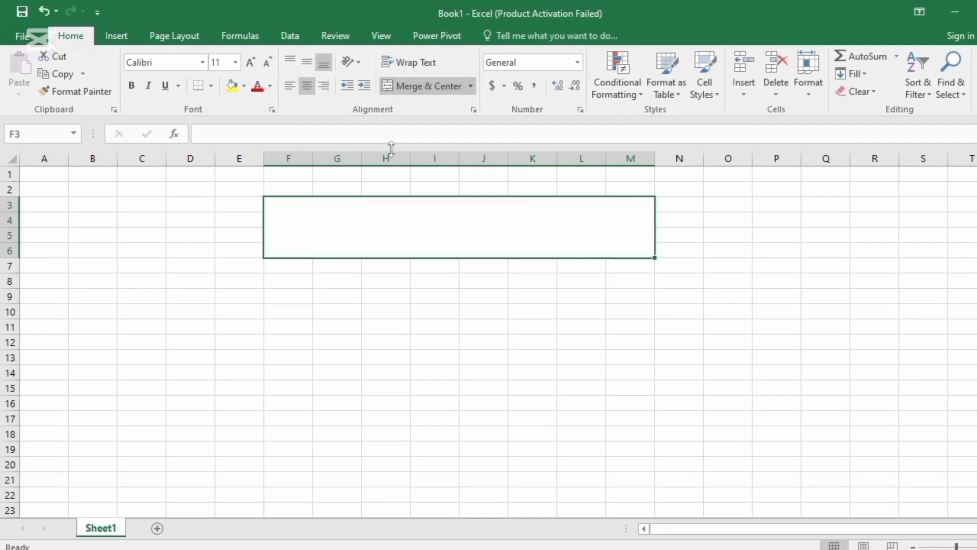
# Step: Enter the title "Salary sheet" in the merged cell F3:M6
pyautogui.write('Sa')
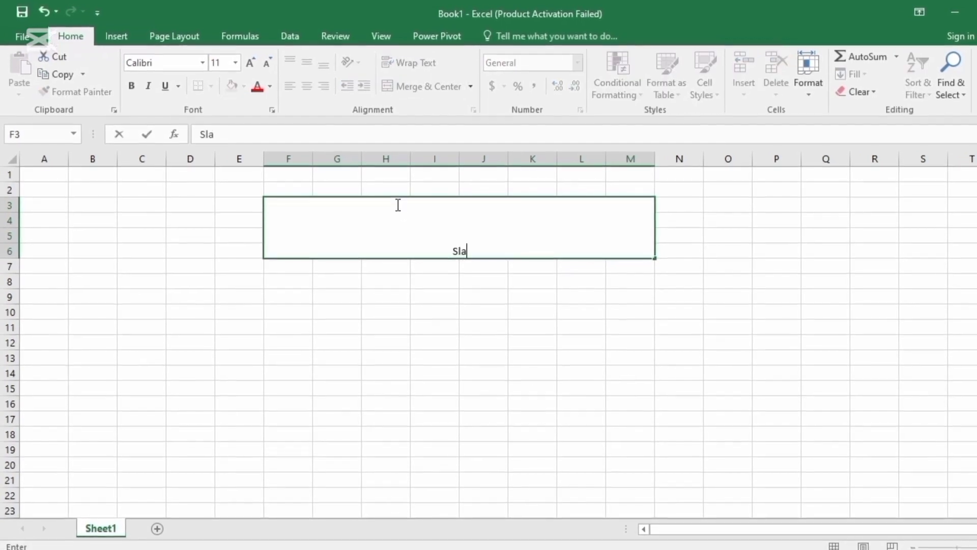
pyautogui.write('lary she')
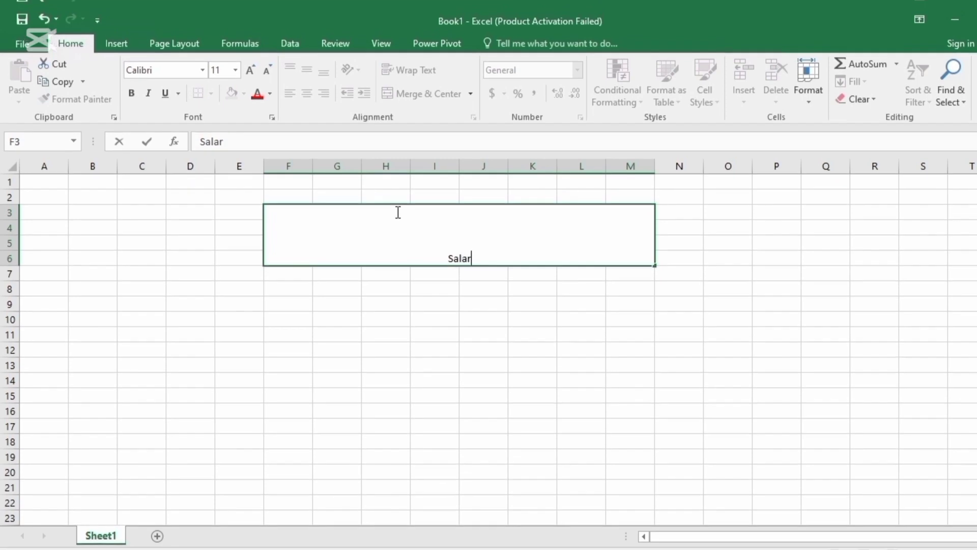
pyautogui.write('et')
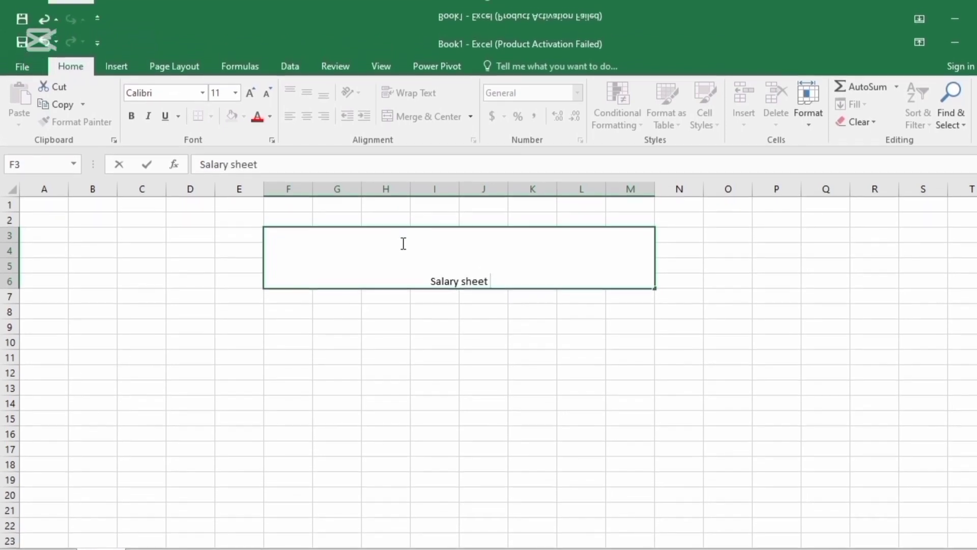
pyautogui.click(476, 465)
pyautogui.click(394, 275)
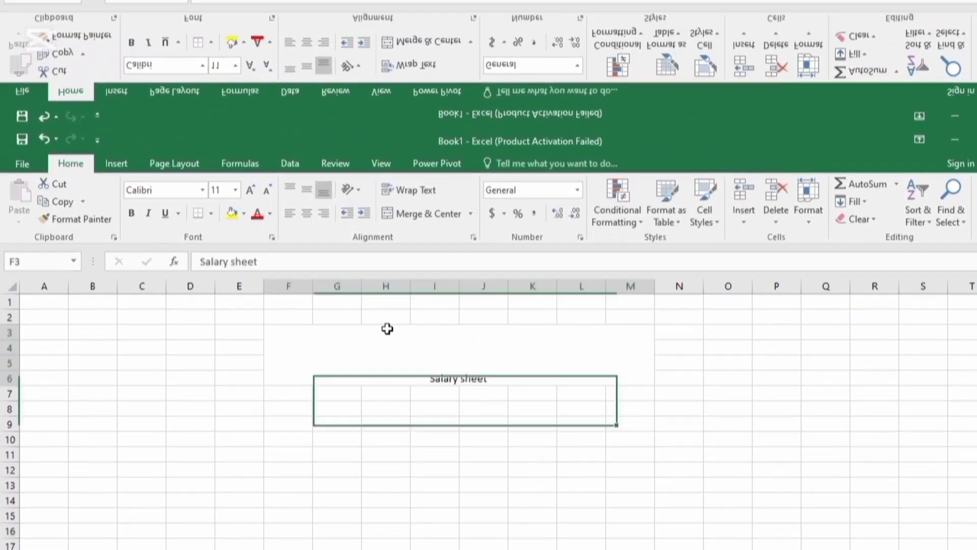
# Step: Enlarge the "Salary sheet" title text to font size 48
pyautogui.doubleClick(498, 305)
pyautogui.moveTo(484, 352); pyautogui.dragTo(139, 366)
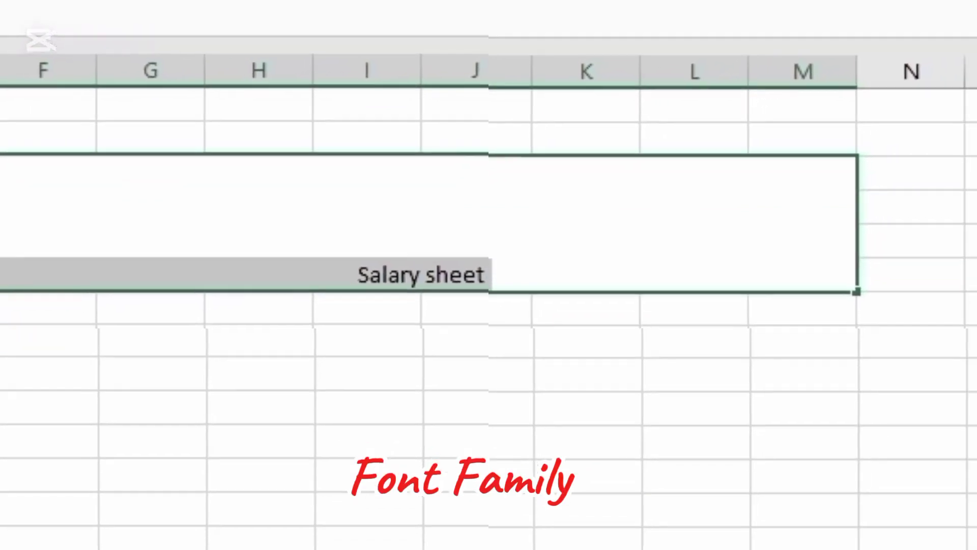
pyautogui.hotkey('ctrl', 'shift', '.')
pyautogui.hotkey('ctrl', 'shift', '.')
pyautogui.hotkey('ctrl', 'shift', '.')
pyautogui.hotkey('ctrl', 'shift', '.')
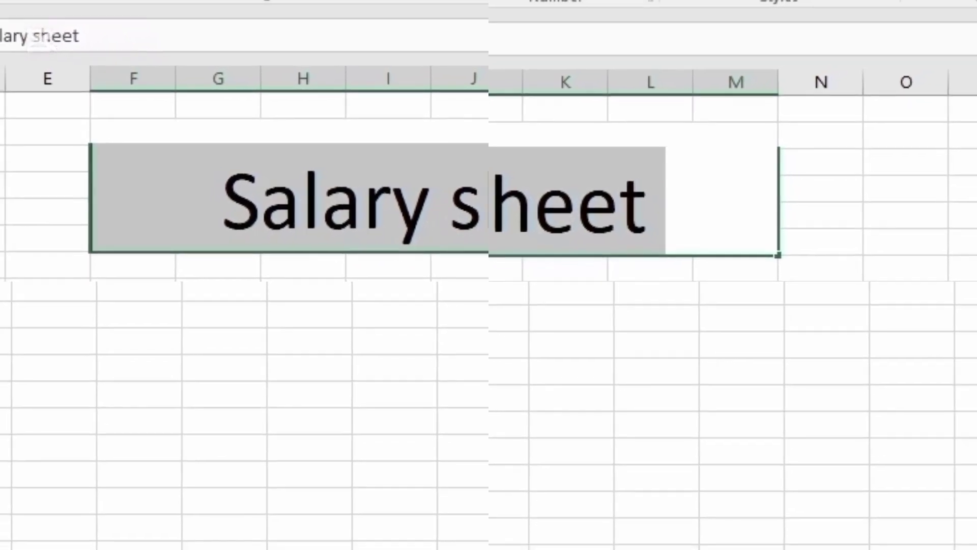
# Step: Color the "Salary sheet" title text with the theme orange
pyautogui.click(87, 1)
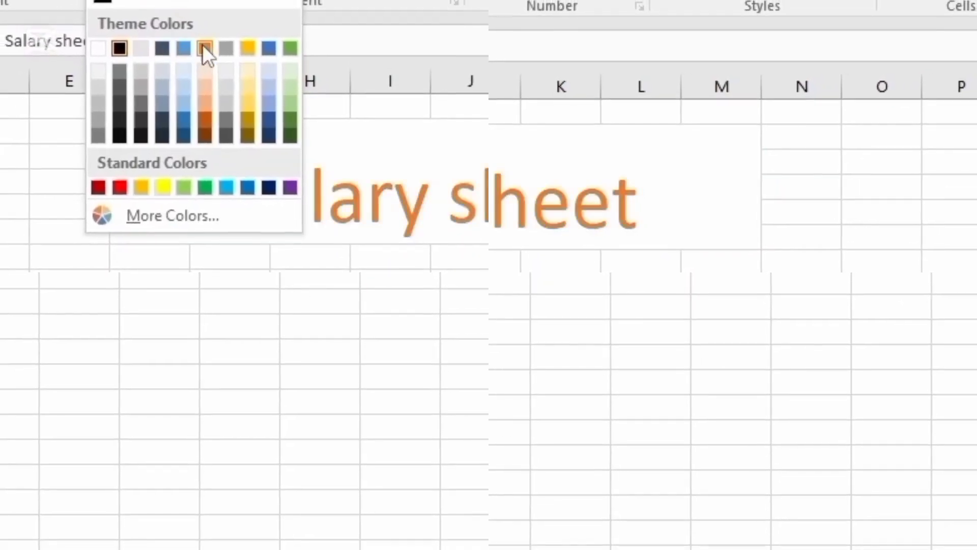
pyautogui.click(202, 46)
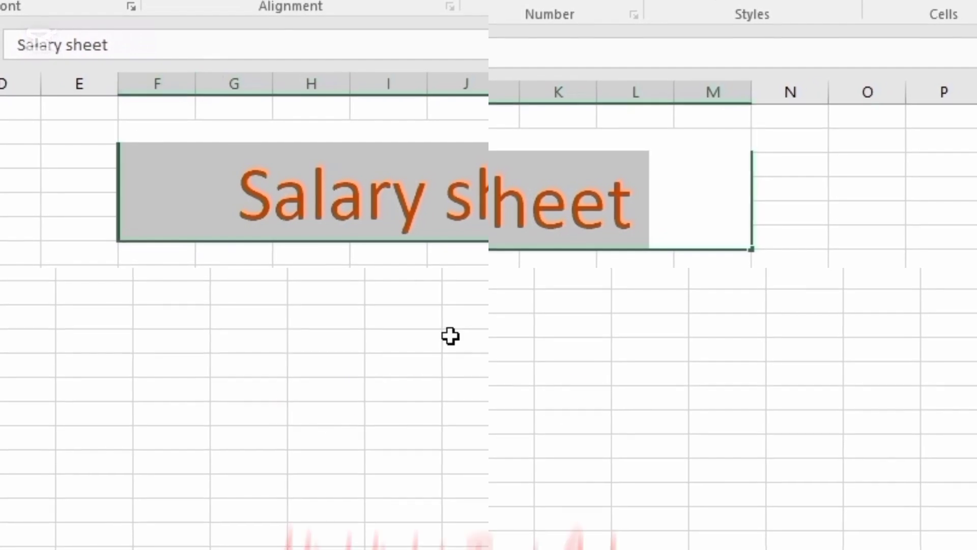
pyautogui.click(450, 336)
pyautogui.click(218, 201)
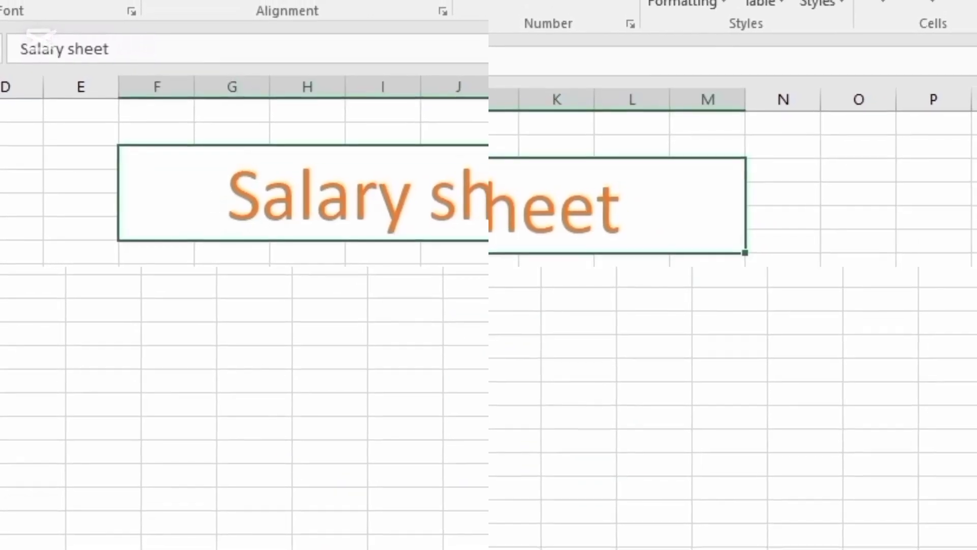
# Step: Try the theme gray and green as fill colors for the merged title cell
pyautogui.click(84, 1)
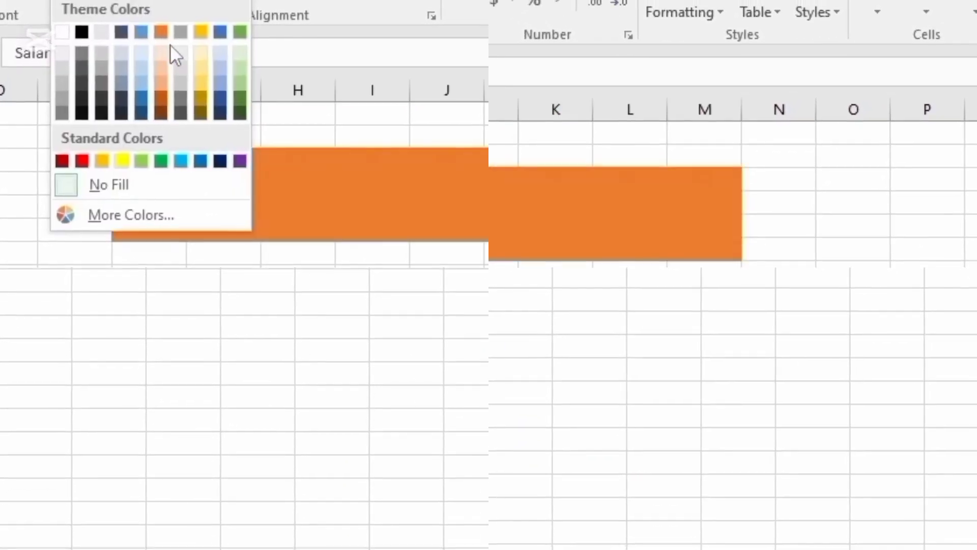
pyautogui.click(174, 35)
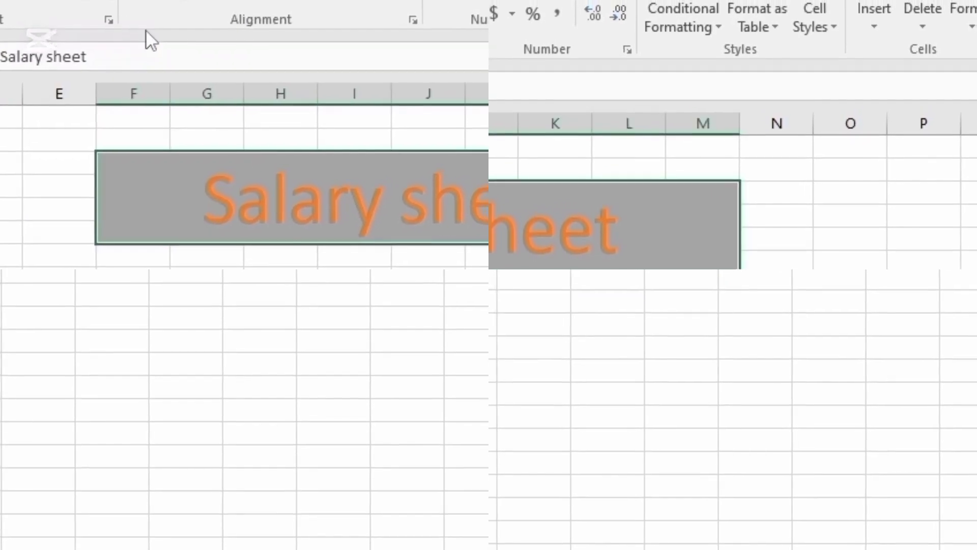
pyautogui.click(51, 1)
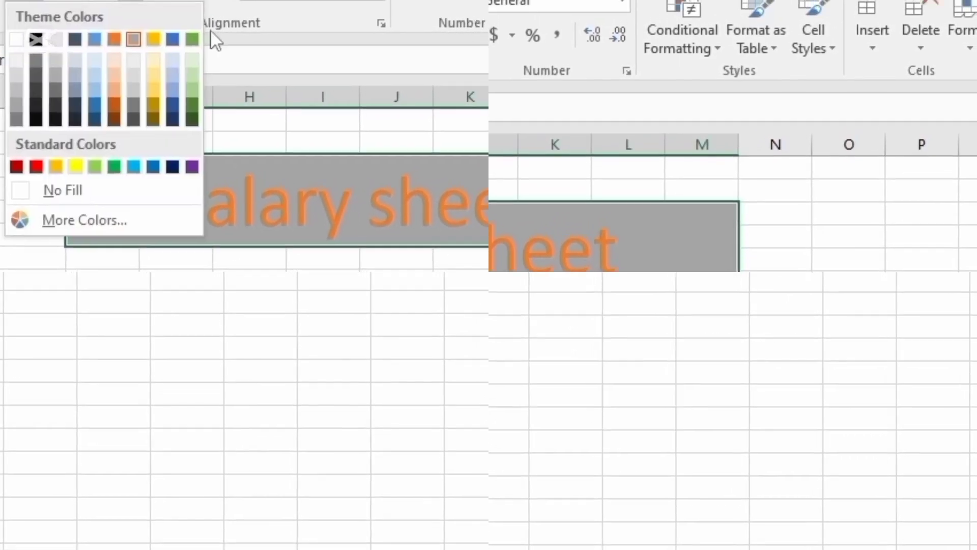
pyautogui.click(168, 39)
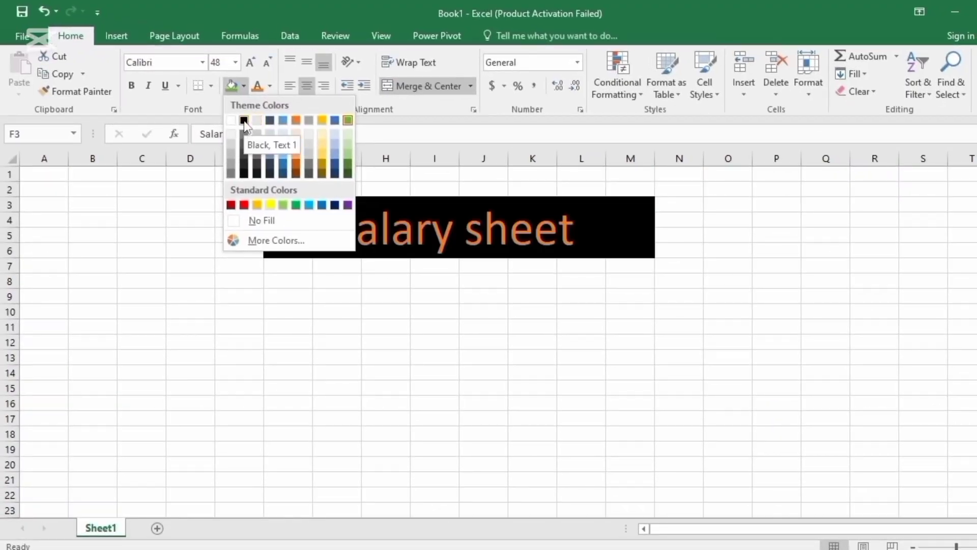
# Step: Fill the merged title cell with the theme blue and set its text color to the theme light gray
pyautogui.click(283, 121)
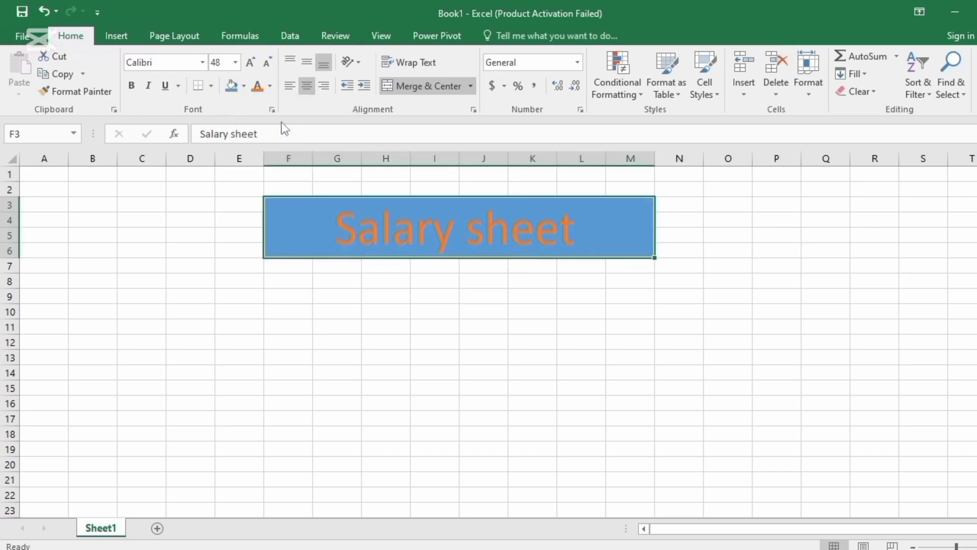
pyautogui.click(270, 85)
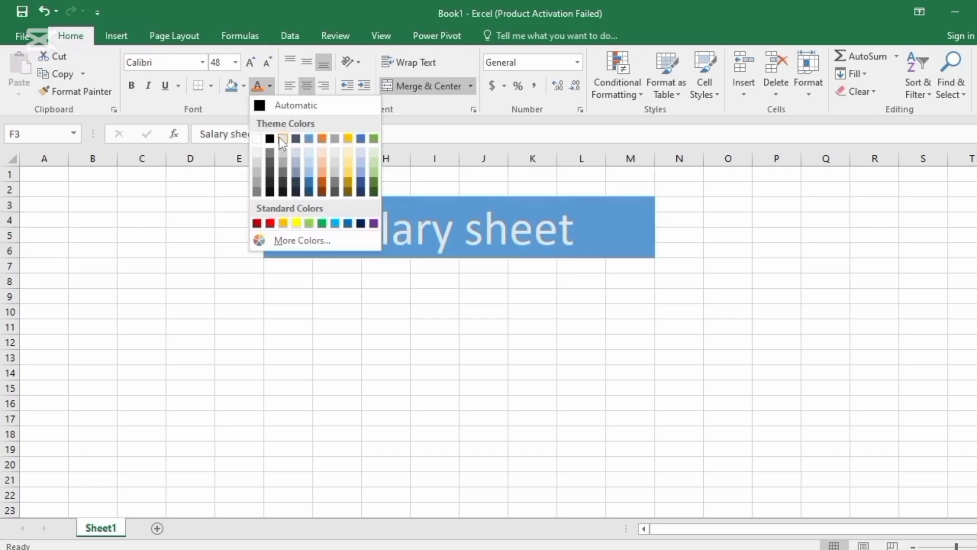
pyautogui.click(280, 136)
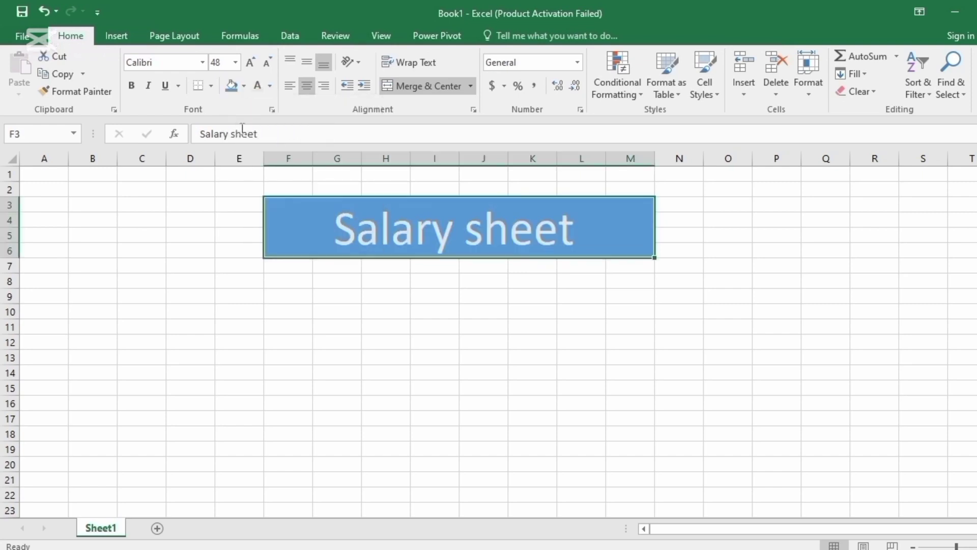
pyautogui.click(22, 35)
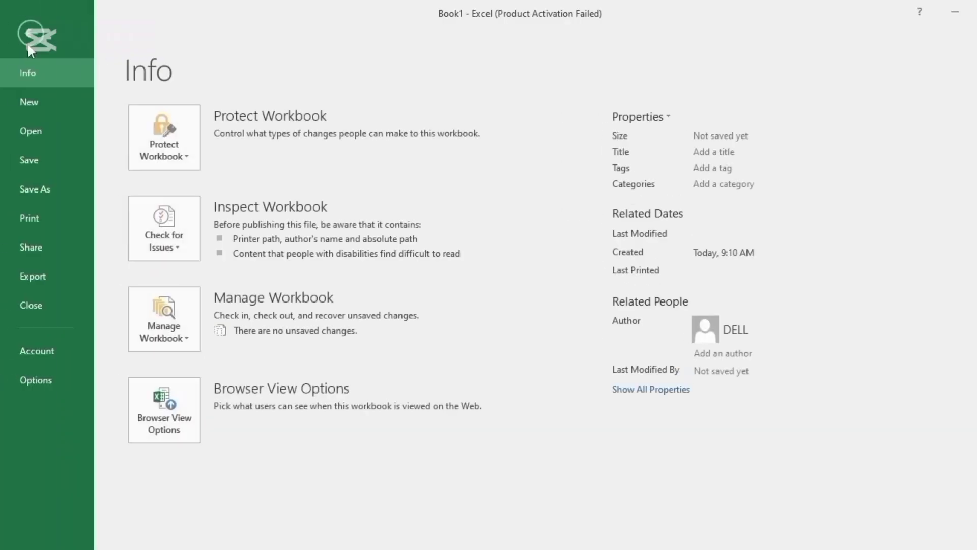
pyautogui.click(50, 131)
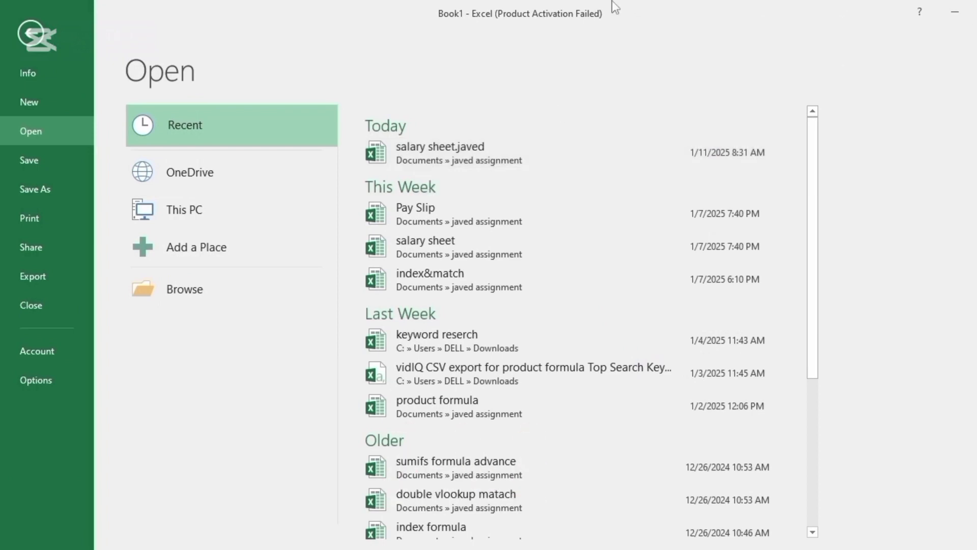
pyautogui.click(31, 33)
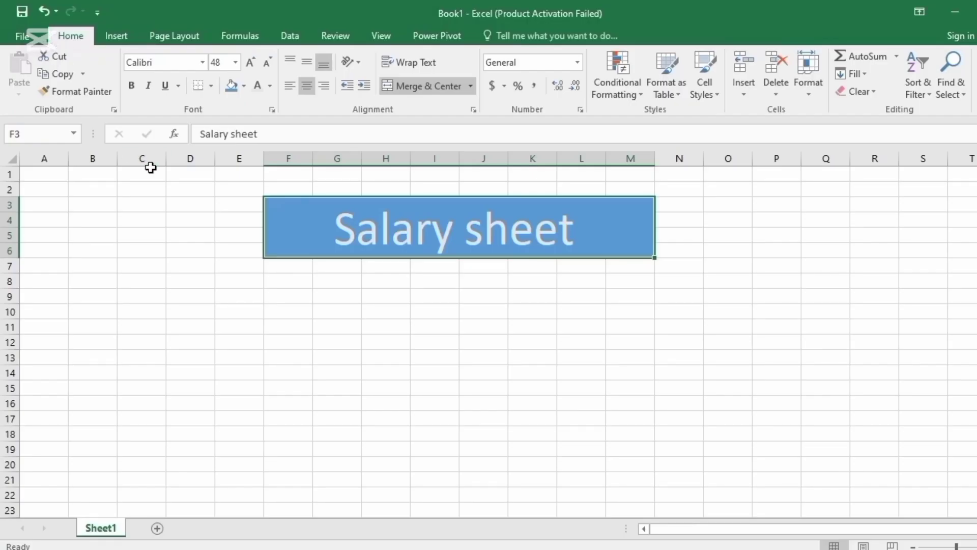
pyautogui.click(151, 168)
pyautogui.click(284, 262)
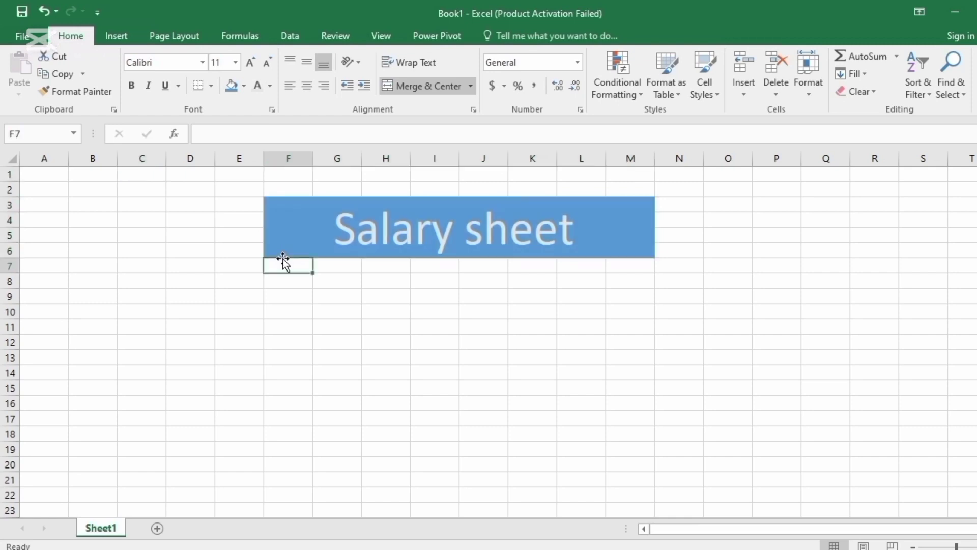
pyautogui.click(311, 326)
# Step: Open the recent salary sheet workbook dated 1/11/2025 8:31 AM and enlarge the view
pyautogui.hotkey('ctrl', 'o')
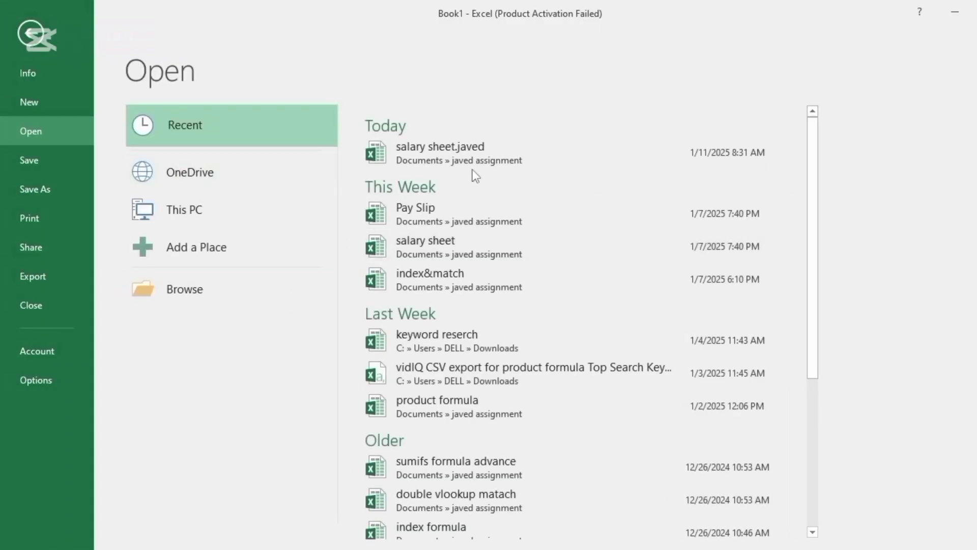
pyautogui.click(452, 153)
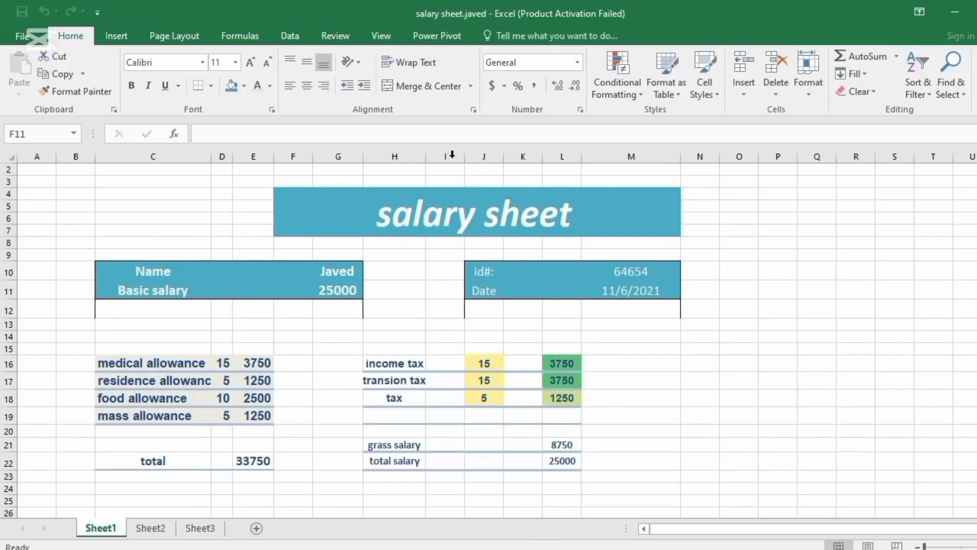
pyautogui.moveTo(953, 547)
pyautogui.mouseDown()
pyautogui.moveTo(943, 547)
pyautogui.moveTo(957, 547)
pyautogui.mouseUp()
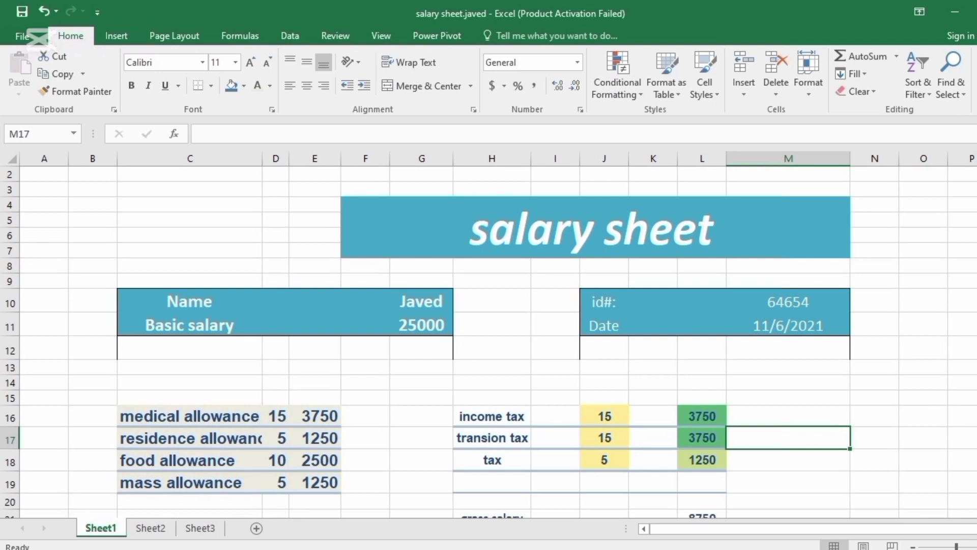
# Step: Autofit column C to the allowance labels and inspect the medical allowance formula in E16
pyautogui.scroll(-1, 488, 341)
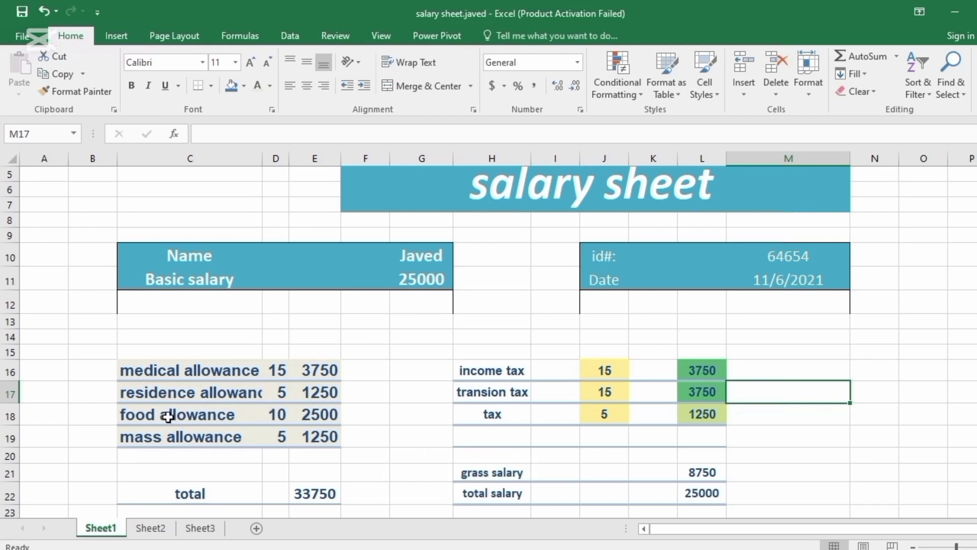
pyautogui.doubleClick(261, 163)
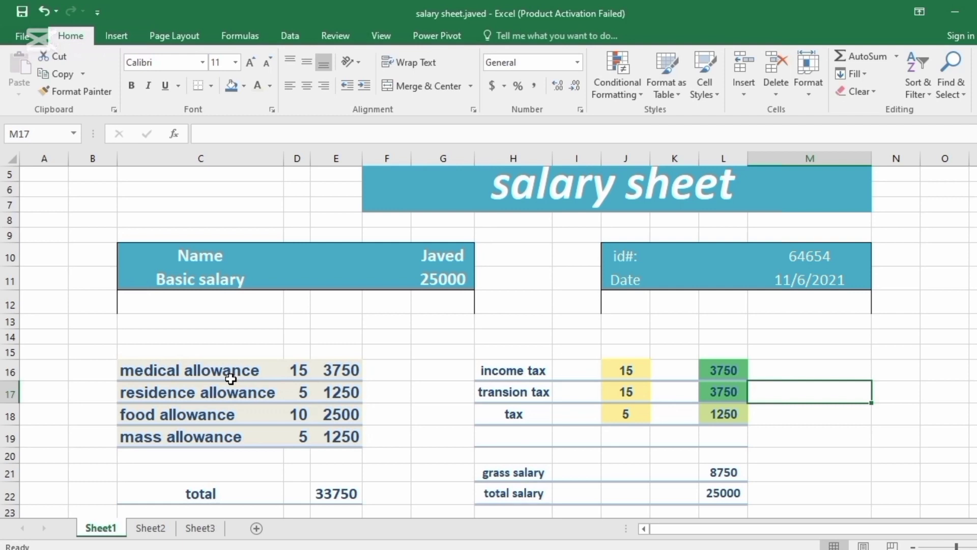
pyautogui.click(347, 370)
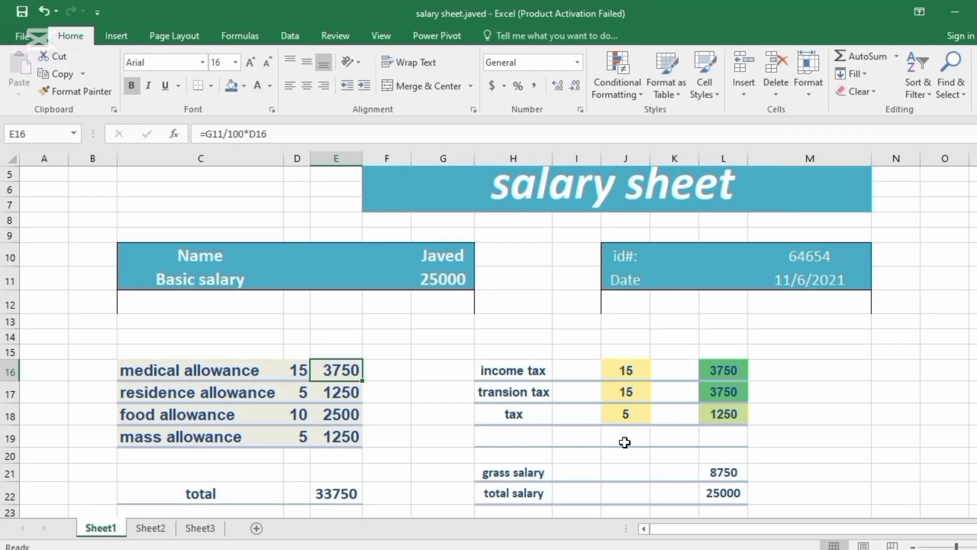
# Step: Replace the employee's name in cell G10 with another employee's first name
pyautogui.click(438, 255)
pyautogui.press('BackSpace')
pyautogui.write('ahmed')
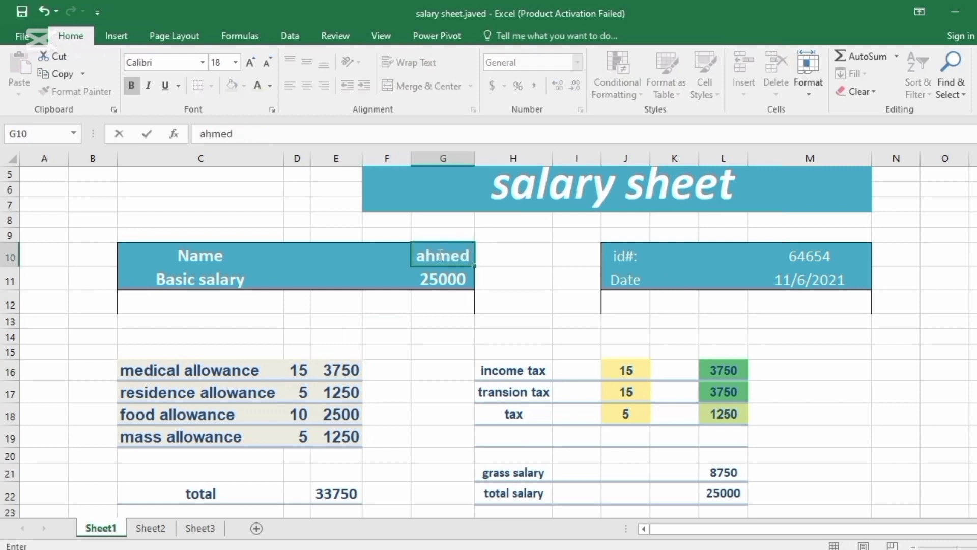
# Step: Set the Basic salary in cell G11 to 70000 and select that cell again
pyautogui.click(448, 279)
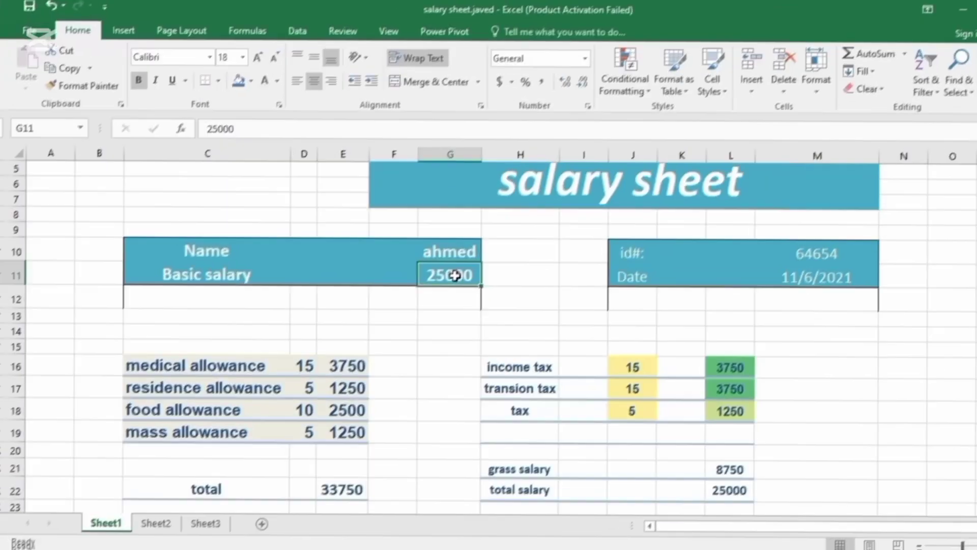
pyautogui.press('BackSpace')
pyautogui.write('70000')
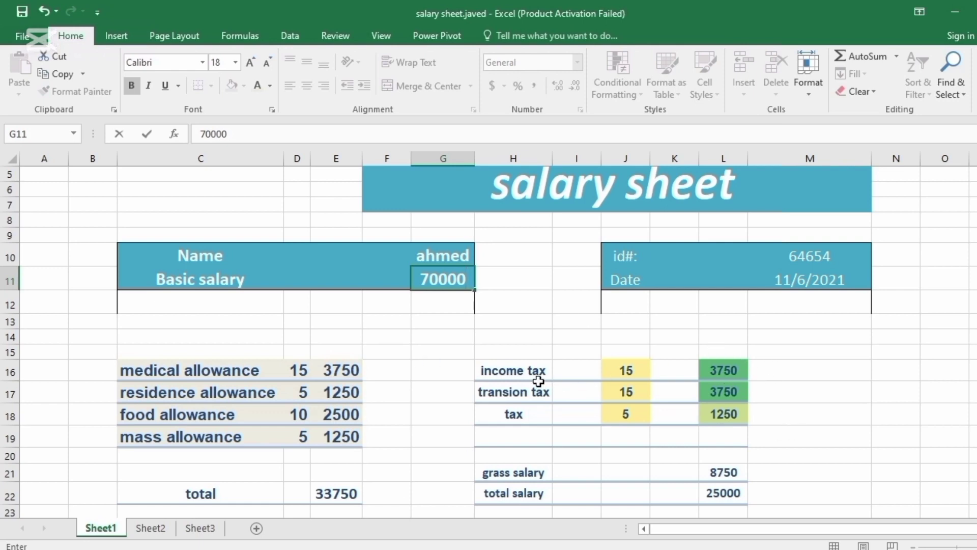
pyautogui.press('Return')
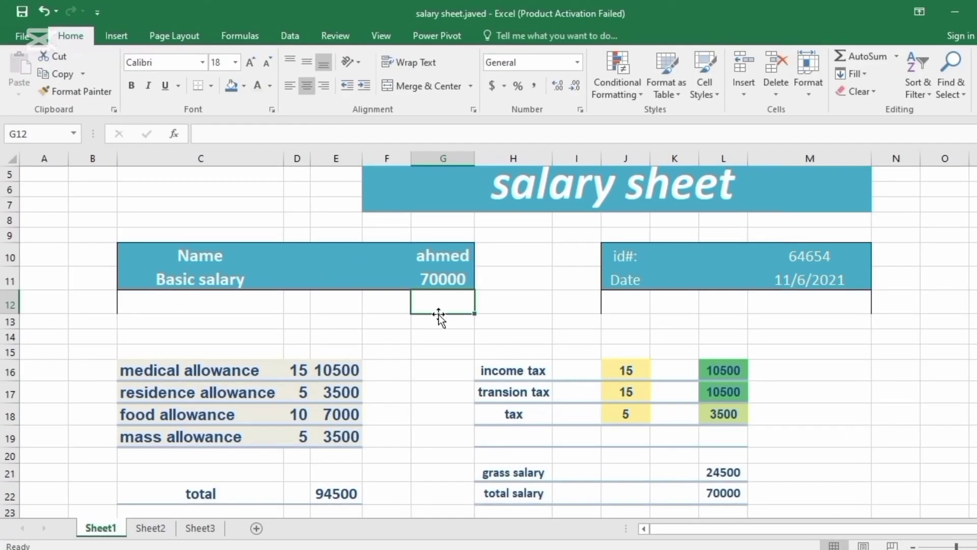
pyautogui.click(431, 275)
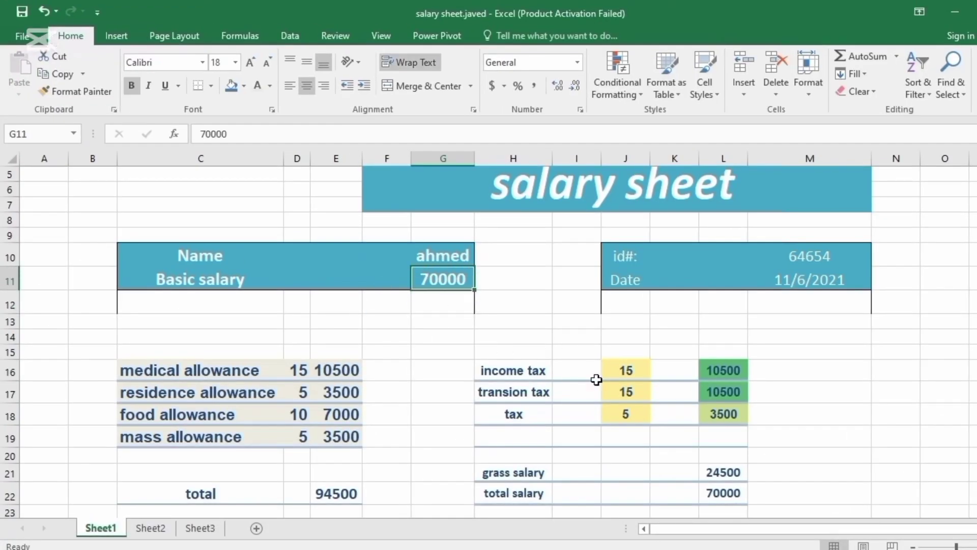
# Step: Clear the allowance amounts and total in E16:E22 and the tax amounts in L16:L18
pyautogui.click(340, 367)
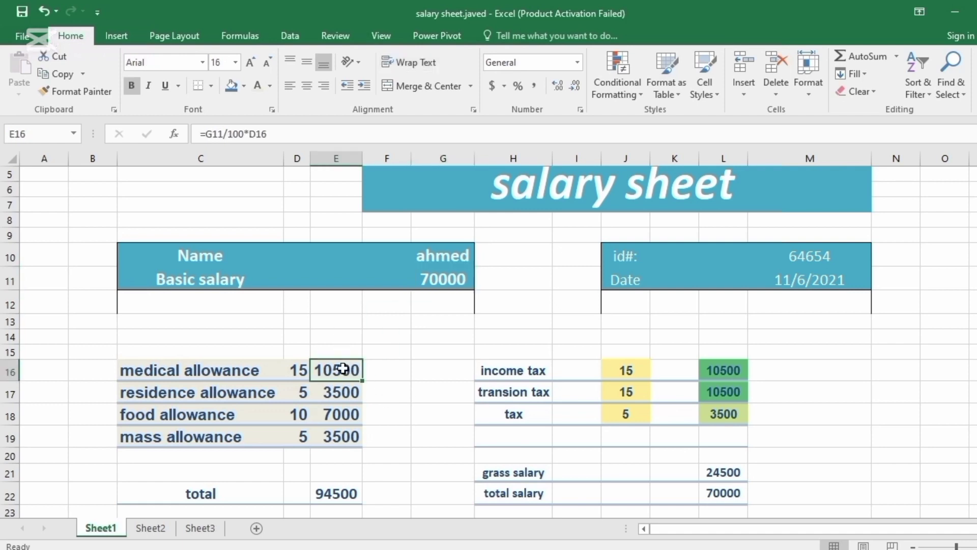
pyautogui.moveTo(341, 367); pyautogui.dragTo(349, 497)
pyautogui.press('Delete')
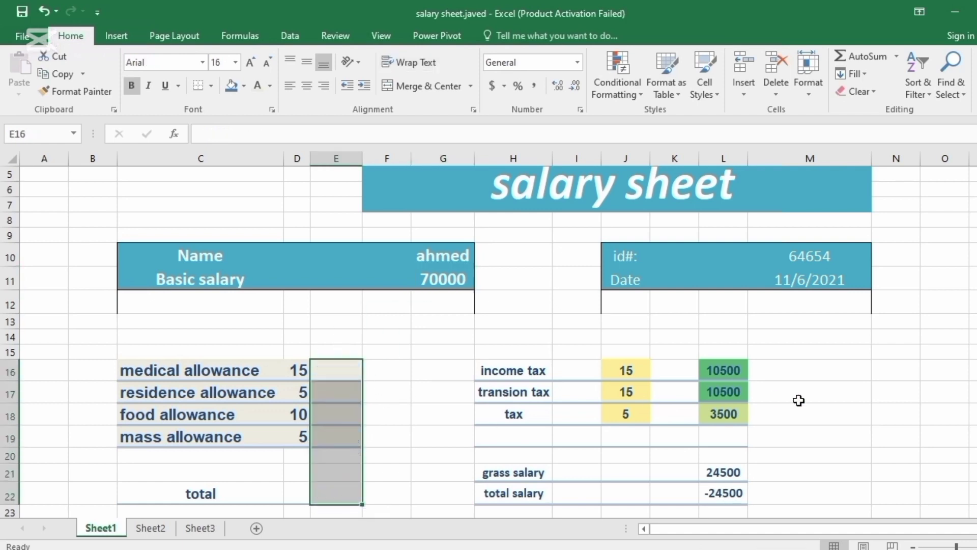
pyautogui.moveTo(739, 371); pyautogui.dragTo(743, 411)
pyautogui.press('Delete')
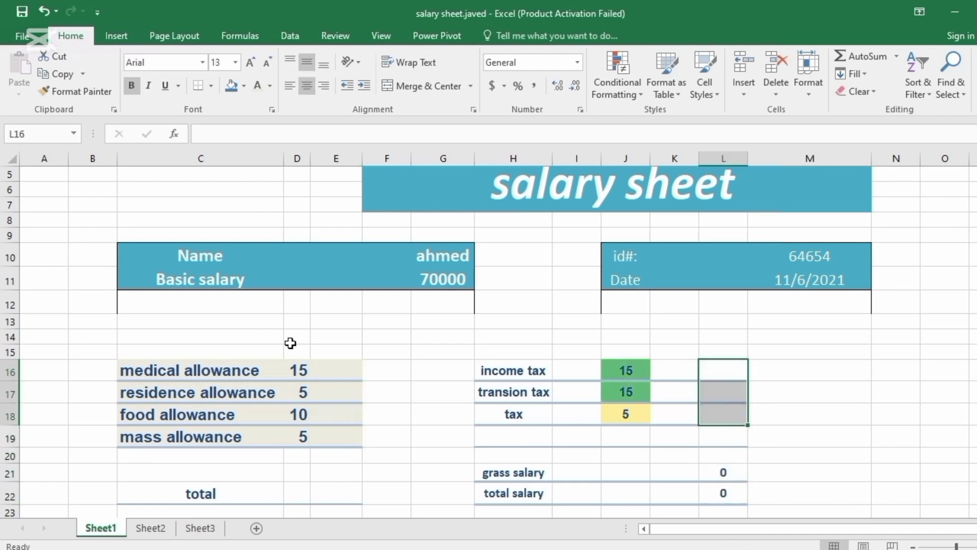
# Step: Set the allowance percentages to 10 for medical in D16, 2 for food in D18 and 8 for mass in D19
pyautogui.click(320, 373)
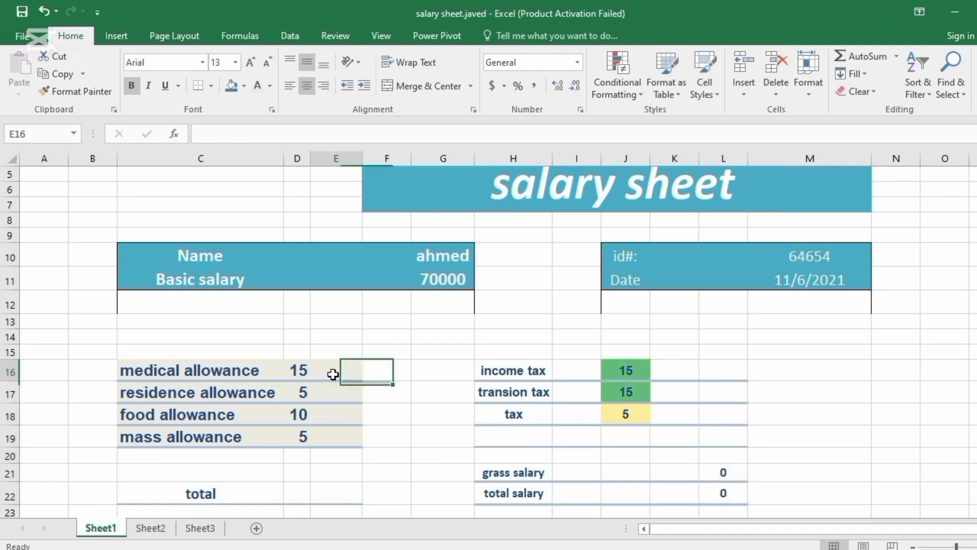
pyautogui.click(291, 370)
pyautogui.press('BackSpace')
pyautogui.write('10')
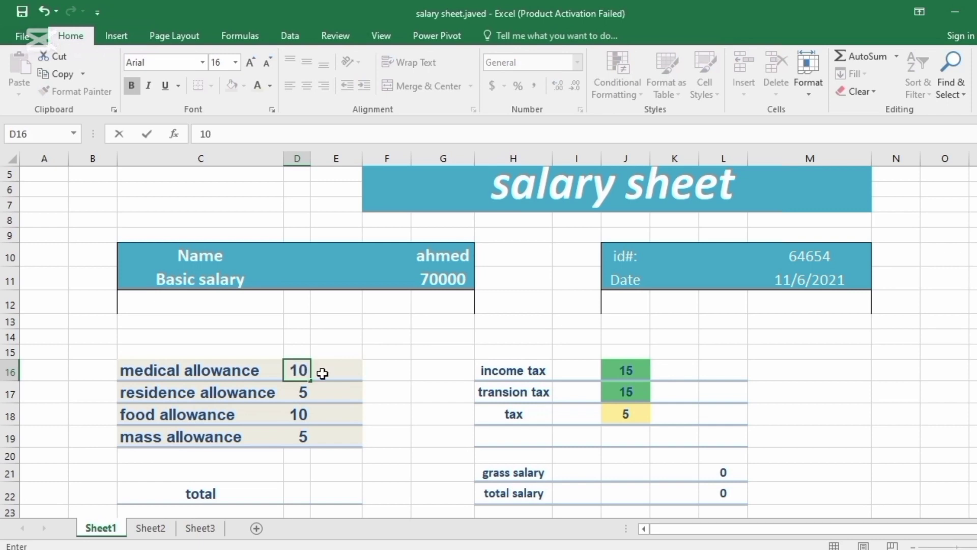
pyautogui.click(325, 388)
pyautogui.click(299, 410)
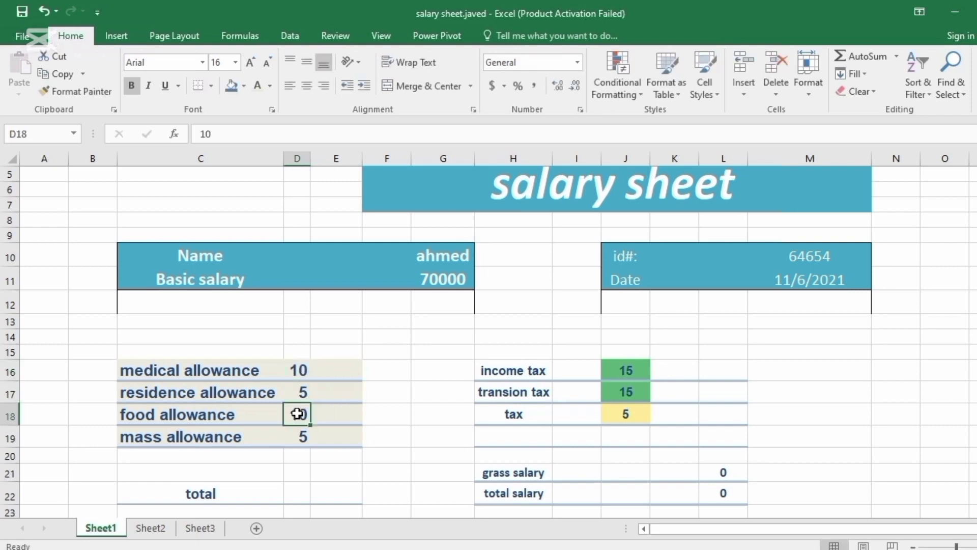
pyautogui.write('2')
pyautogui.click(298, 433)
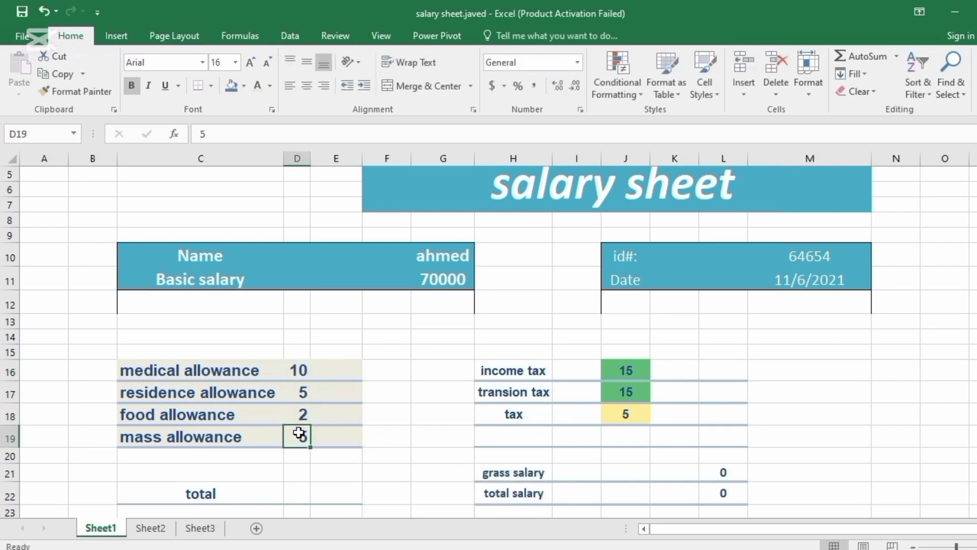
pyautogui.write('8')
pyautogui.click(441, 394)
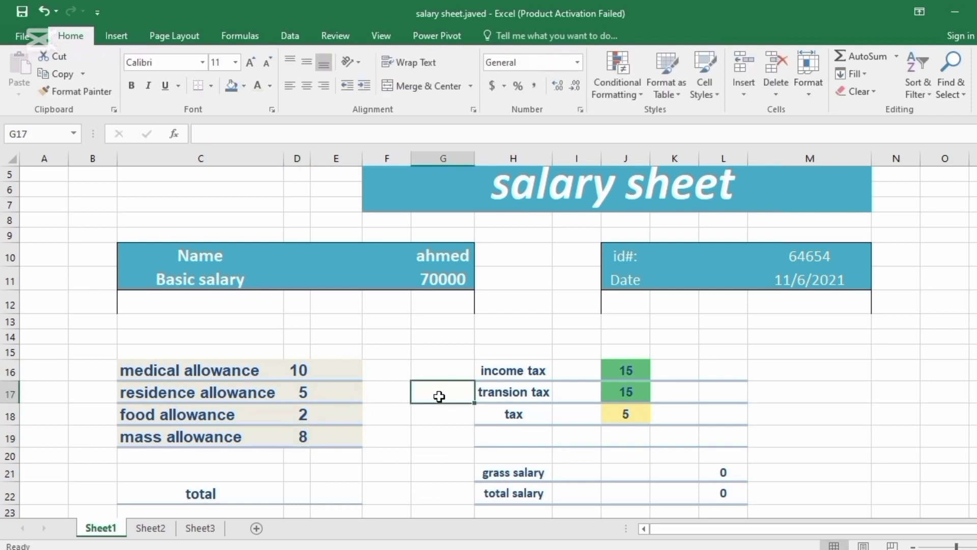
# Step: Enter the formula =G11/100*D16 in E16 to calculate the medical allowance from the basic salary
pyautogui.click(326, 372)
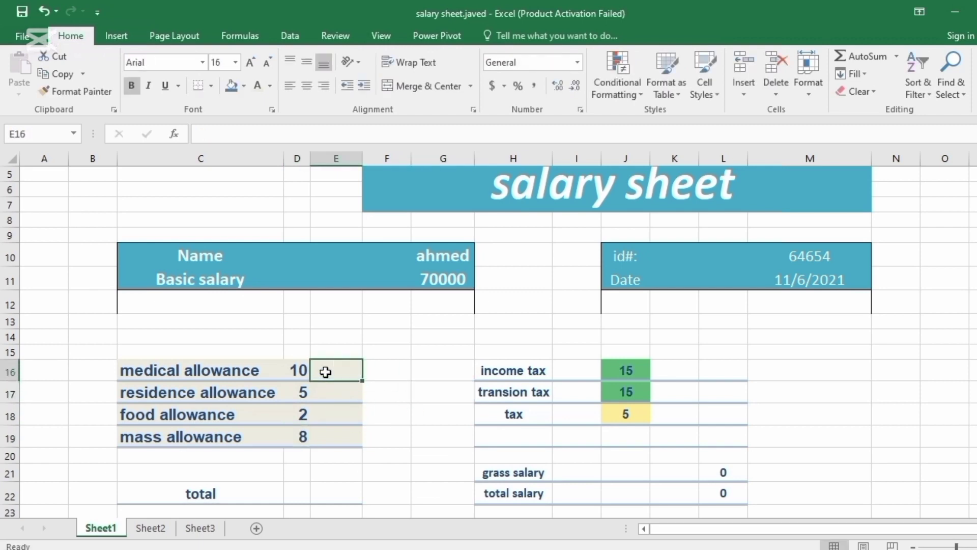
pyautogui.write('=')
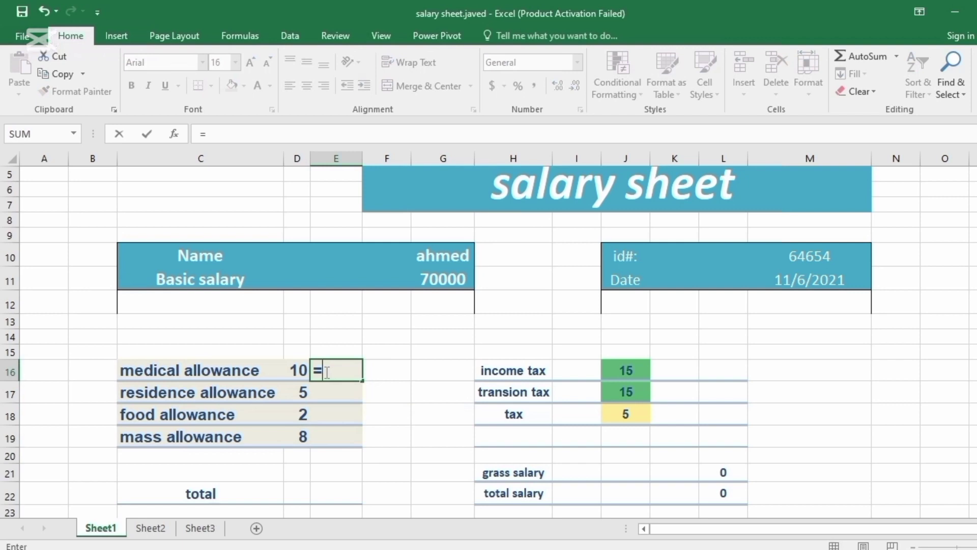
pyautogui.click(439, 281)
pyautogui.write('/')
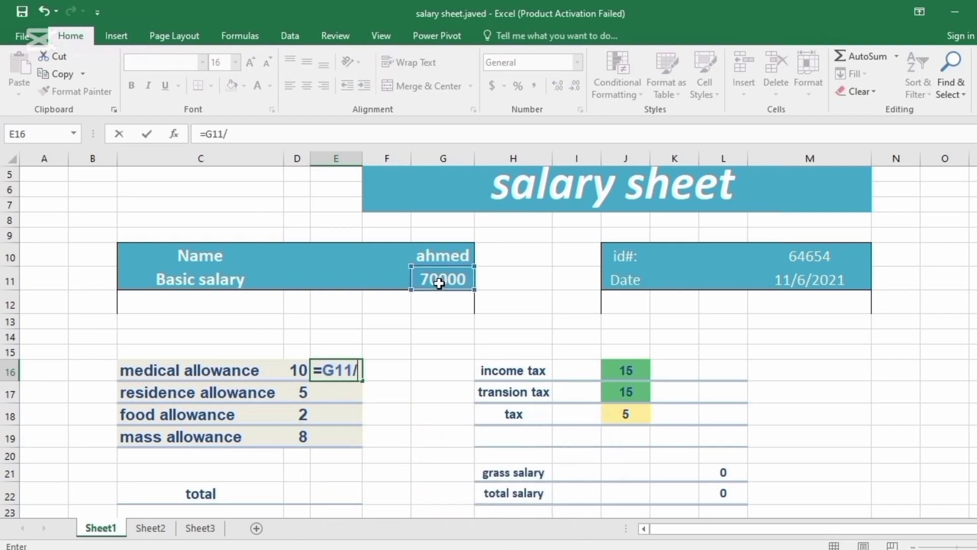
pyautogui.write('100*')
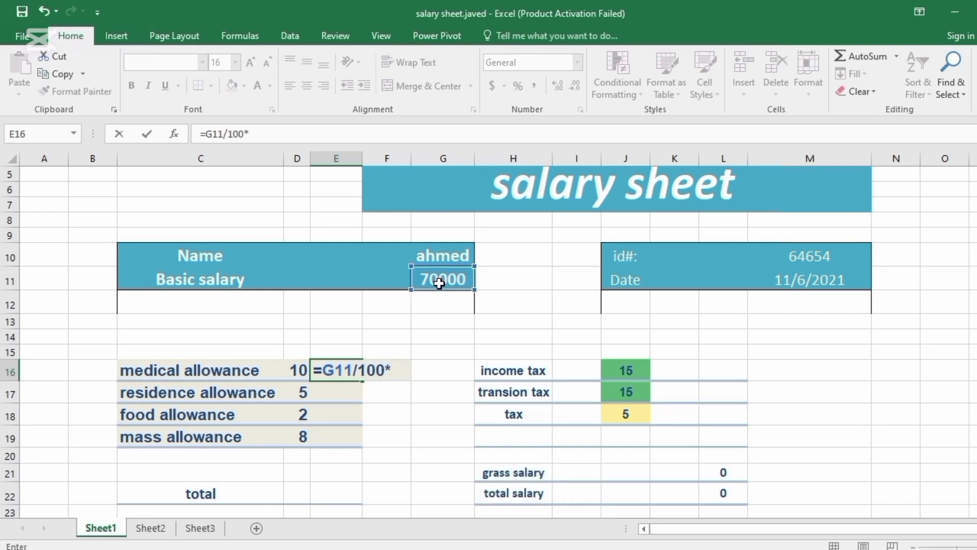
pyautogui.click(289, 373)
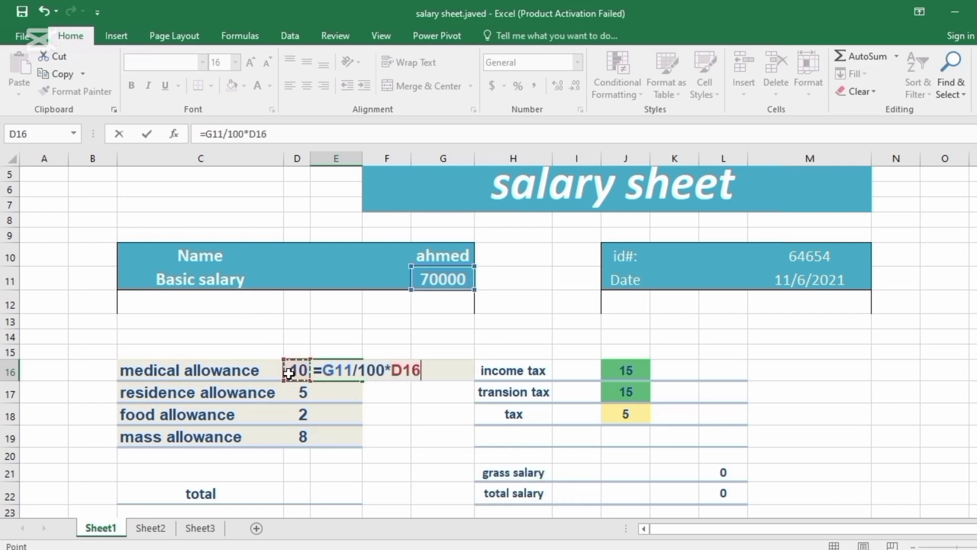
pyautogui.press('Return')
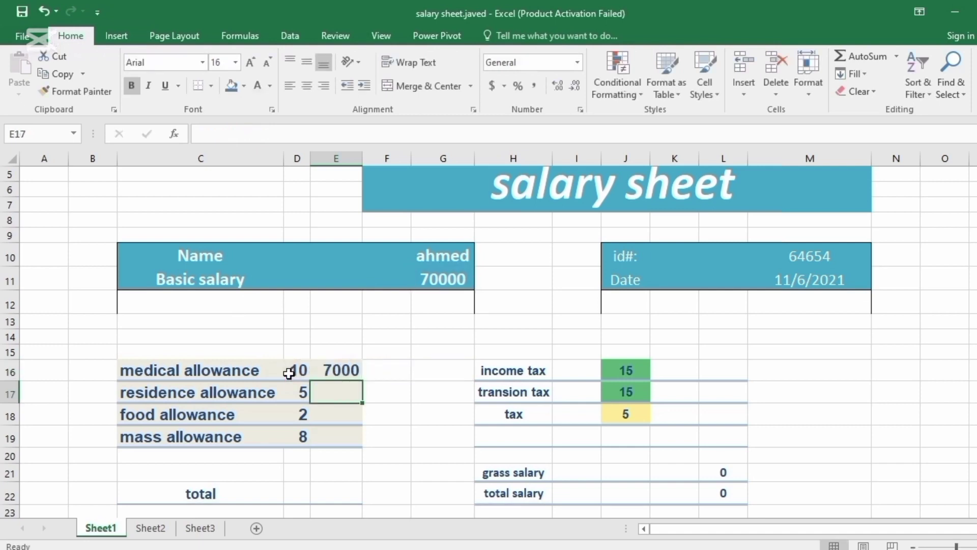
# Step: Enter the formula =G11/100*D17 in E17 to calculate the residence allowance from the basic salary
pyautogui.click(331, 370)
pyautogui.click(342, 392)
pyautogui.write('=')
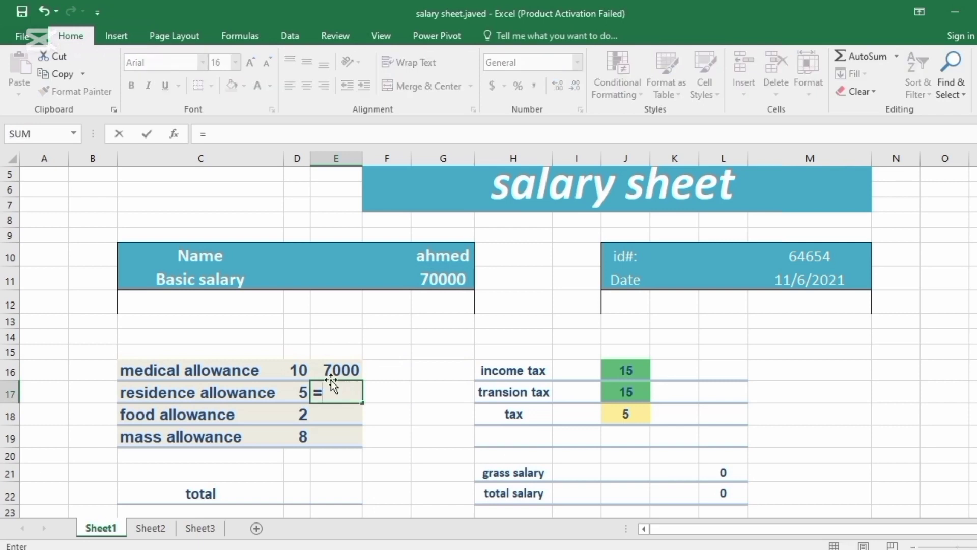
pyautogui.click(448, 280)
pyautogui.write('/')
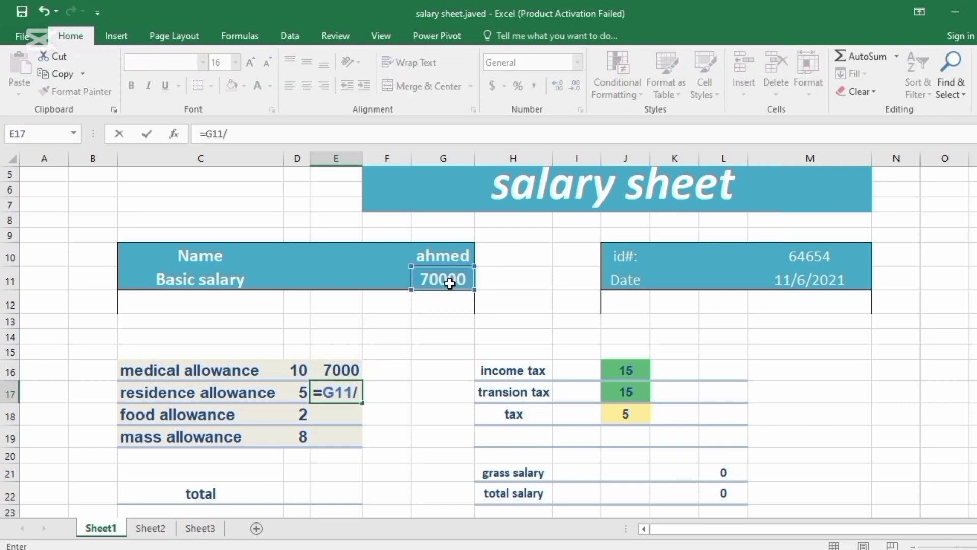
pyautogui.write('100')
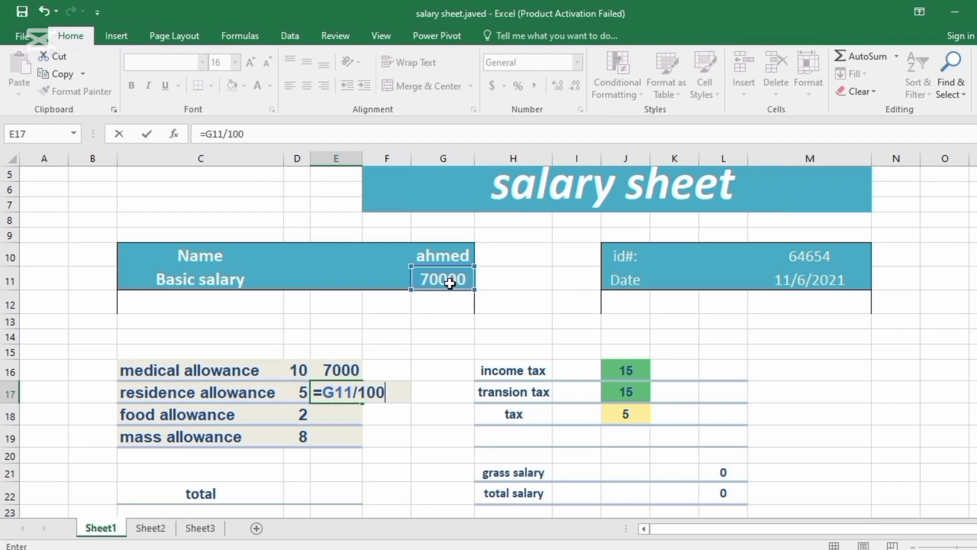
pyautogui.write('*')
pyautogui.click(300, 393)
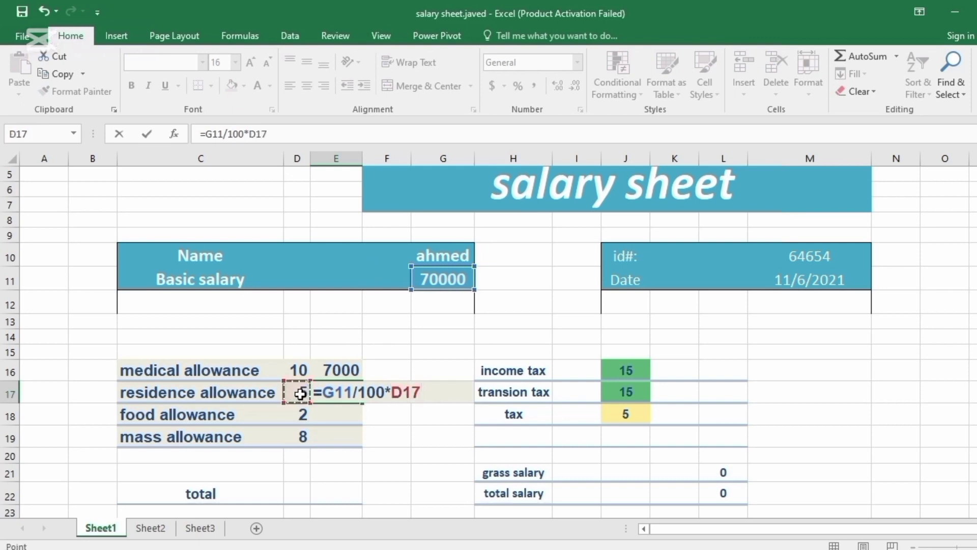
pyautogui.press('Return')
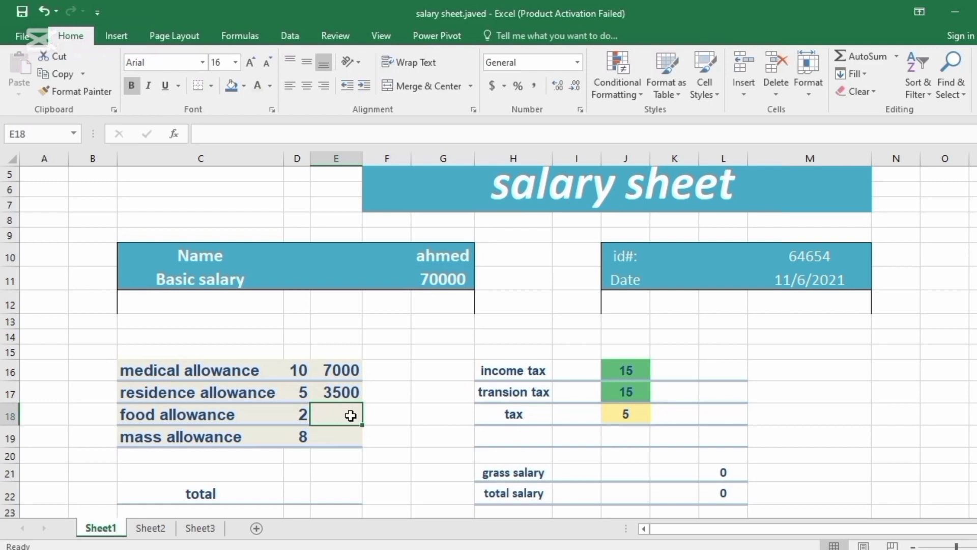
# Step: Enter the formula =G11/100&D18 in E18 for the food allowance and select that cell to check it
pyautogui.write('=')
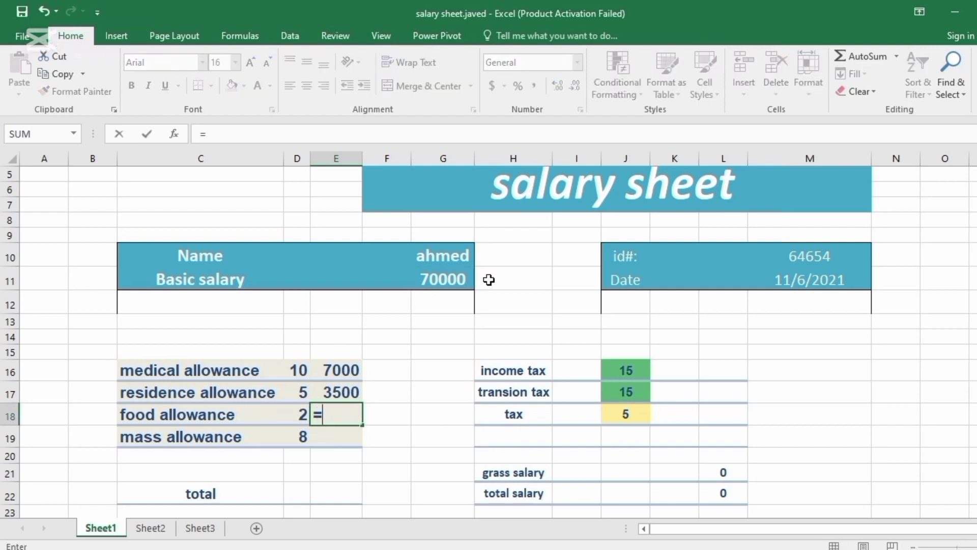
pyautogui.click(451, 276)
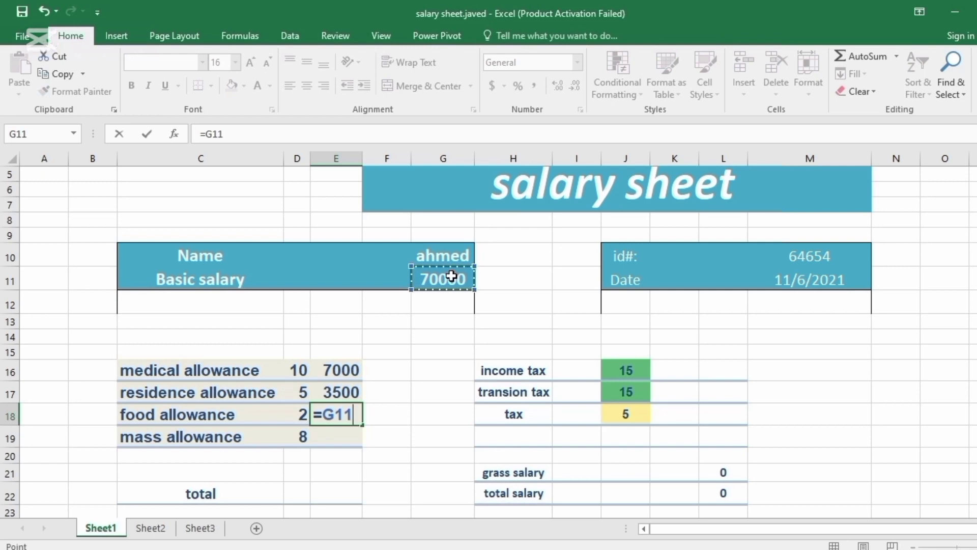
pyautogui.write('/')
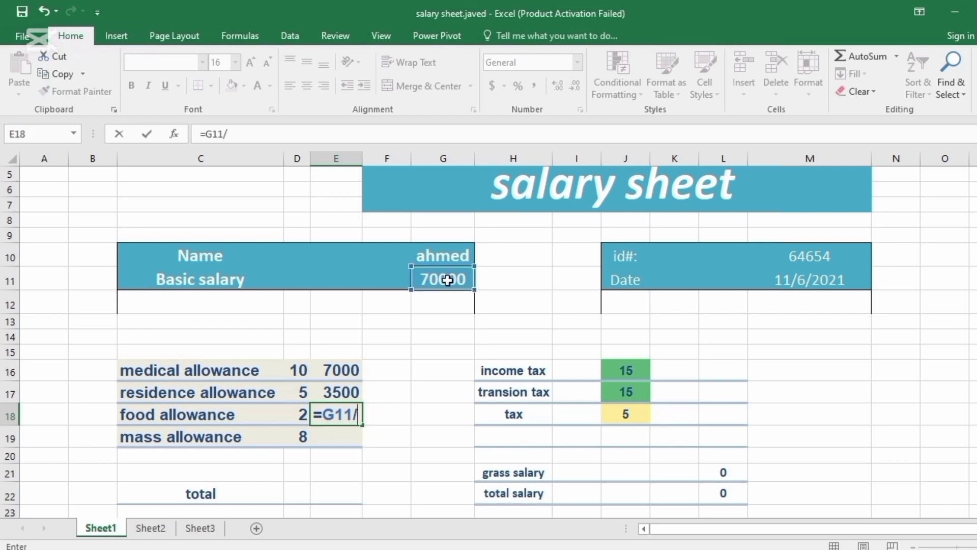
pyautogui.write('10')
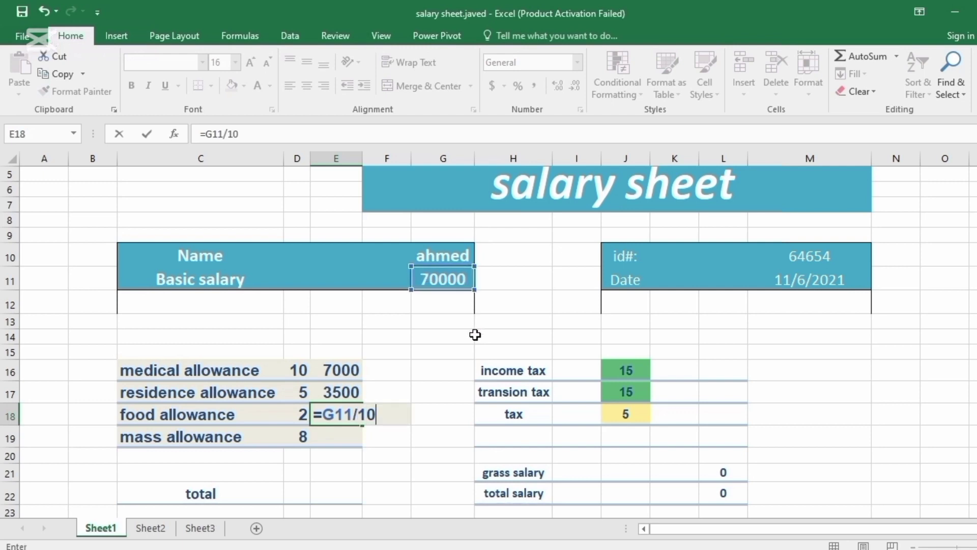
pyautogui.write('0&')
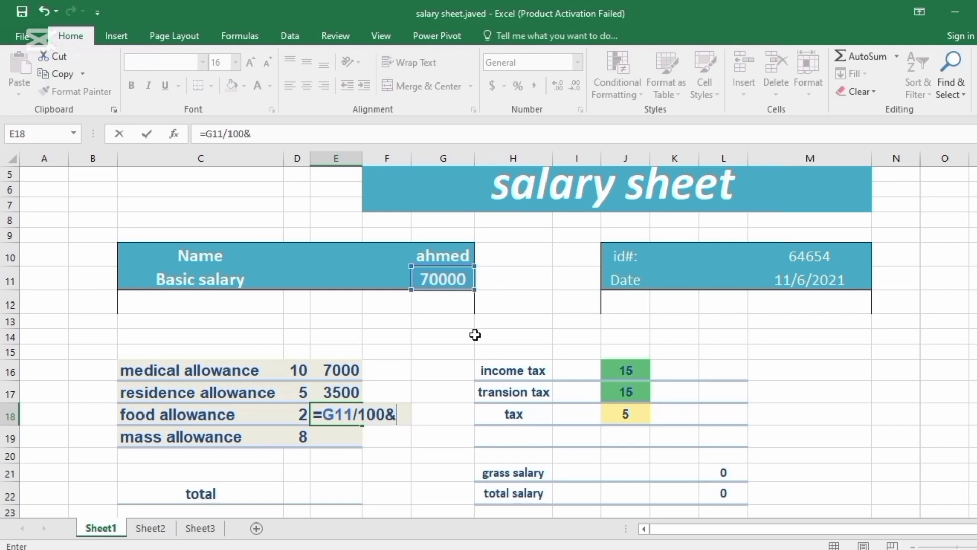
pyautogui.click(296, 416)
pyautogui.press('Return')
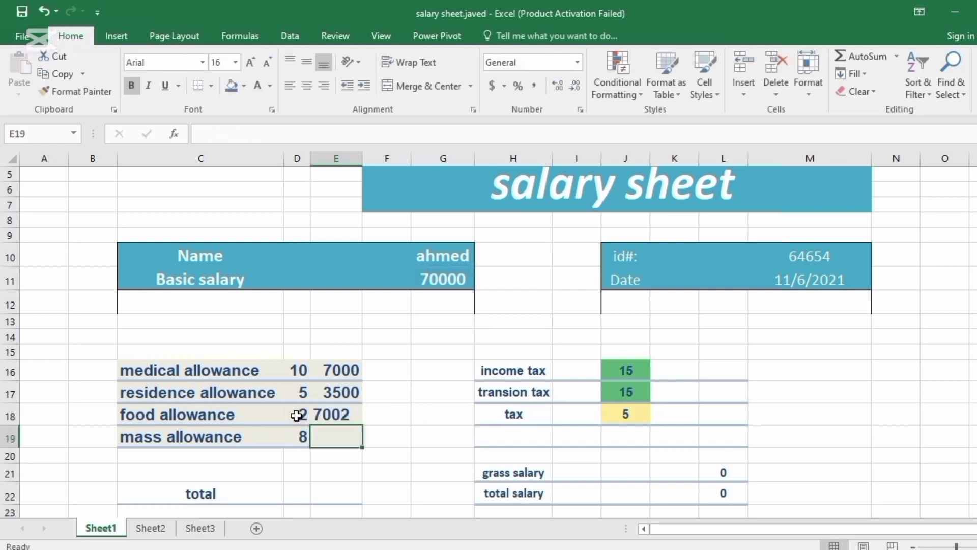
pyautogui.click(341, 417)
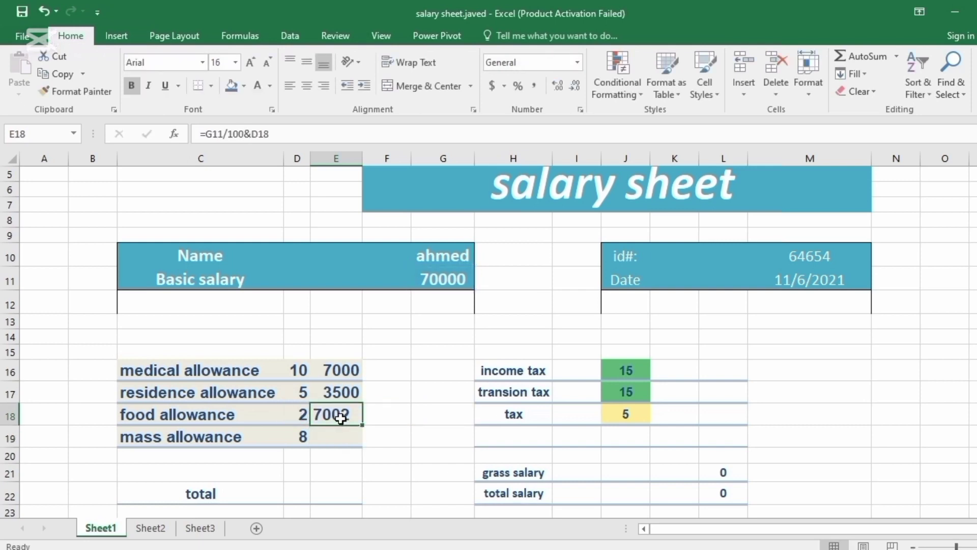
# Step: Try 9 as the food allowance percentage in D18 and change it to 10
pyautogui.click(301, 415)
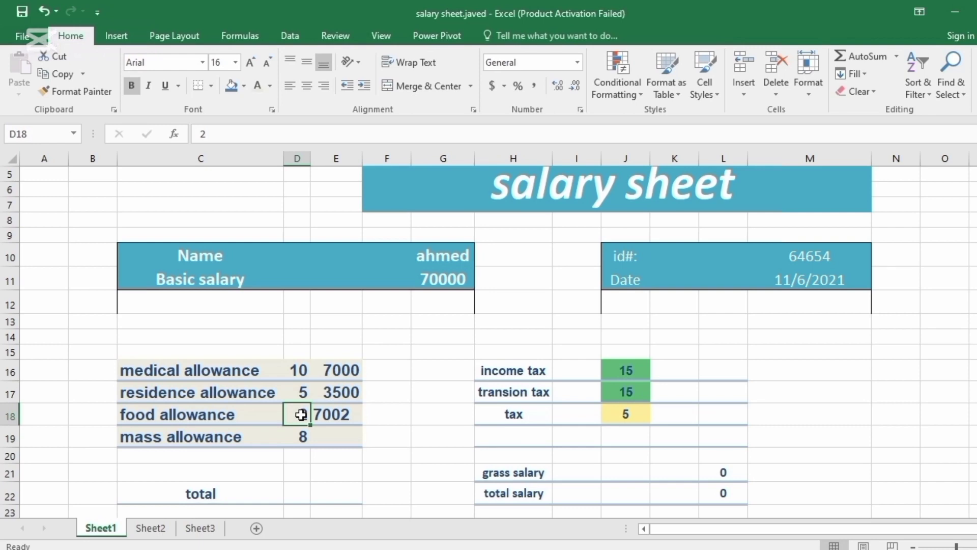
pyautogui.write('9')
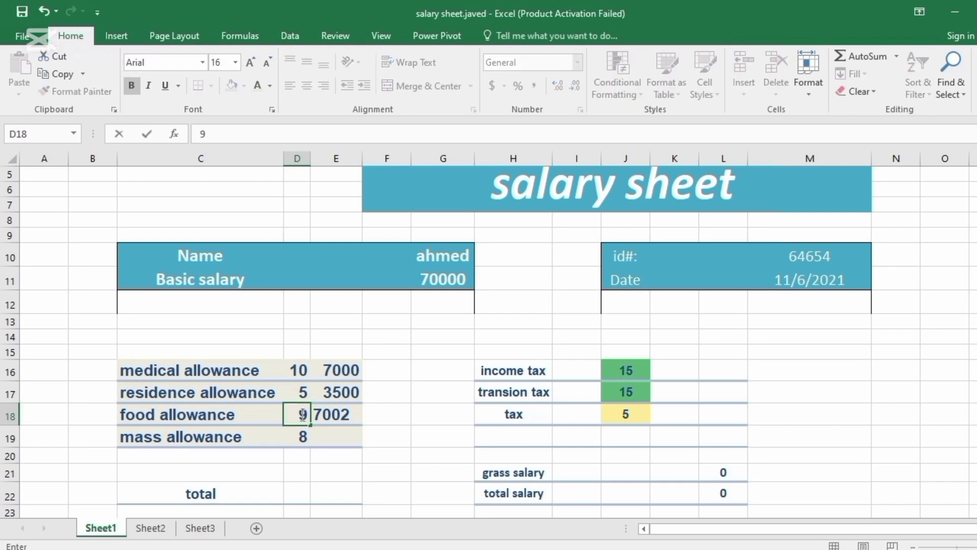
pyautogui.press('Return')
pyautogui.click(301, 415)
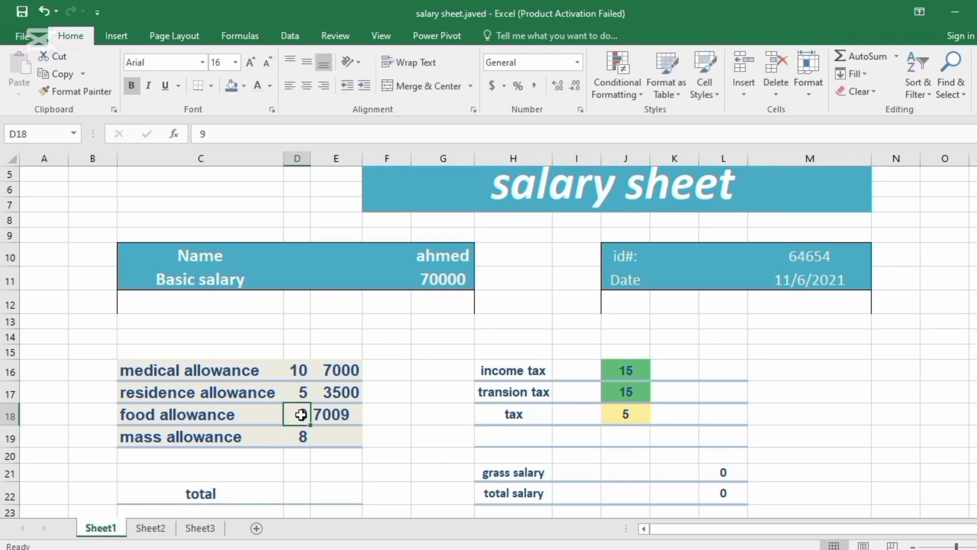
pyautogui.write('10')
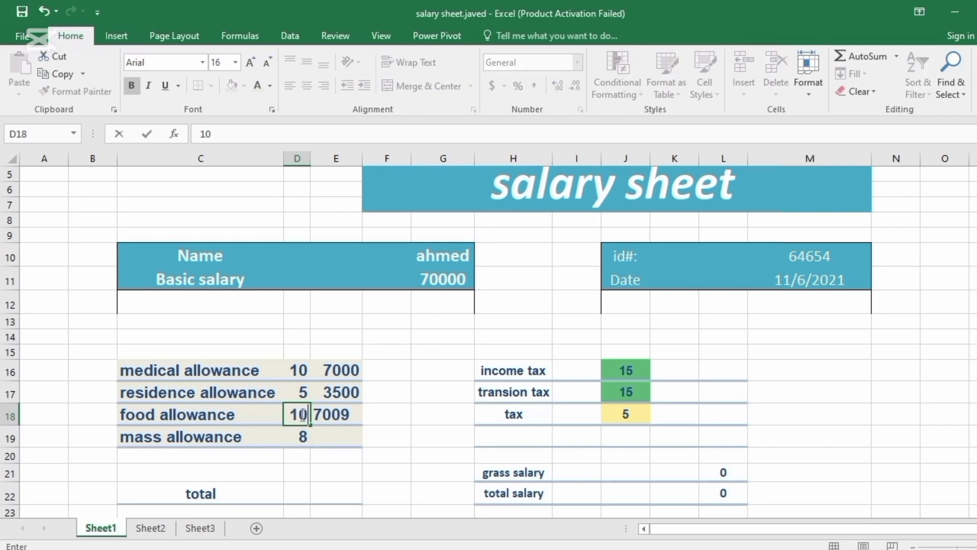
pyautogui.press('Return')
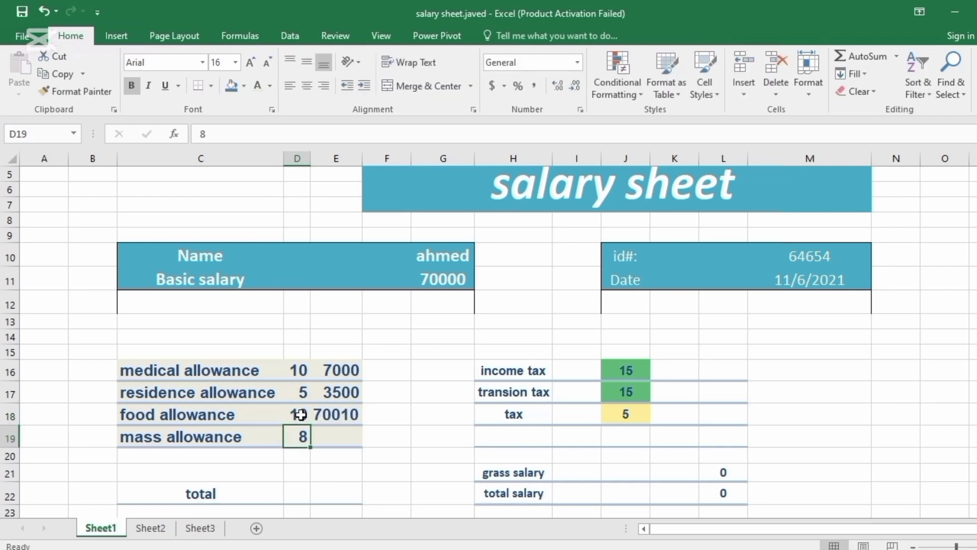
# Step: Replace the food allowance formula in E18 with =G11/100*D18
pyautogui.click(345, 410)
pyautogui.doubleClick(346, 410)
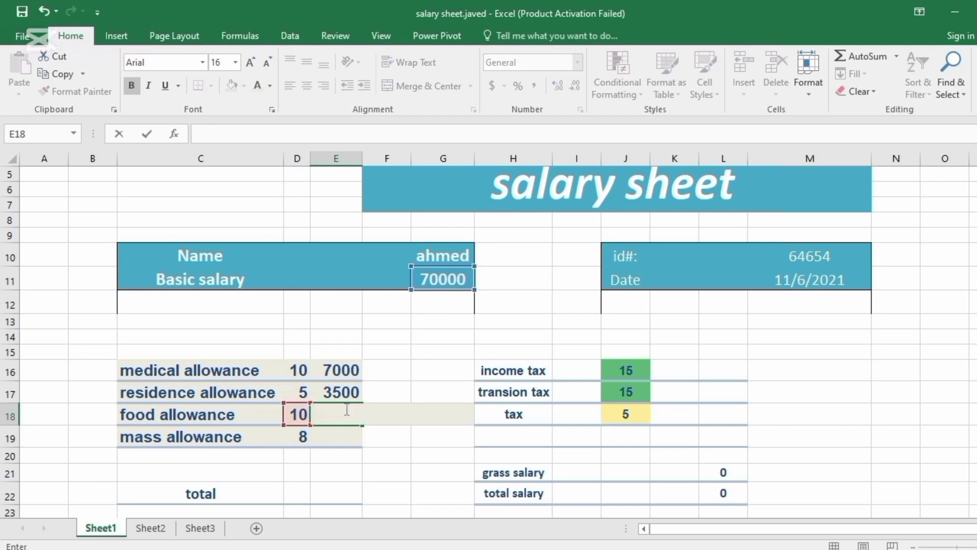
pyautogui.write('=')
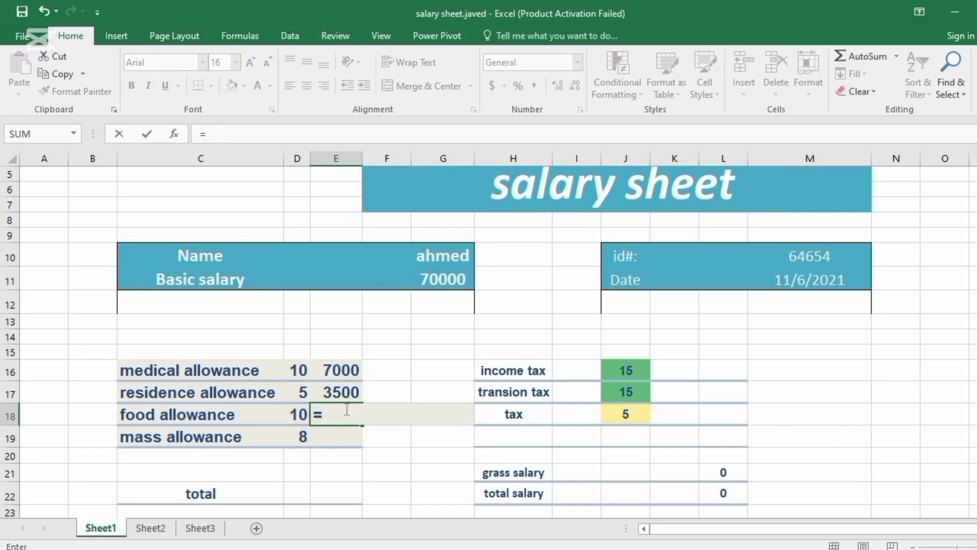
pyautogui.click(462, 280)
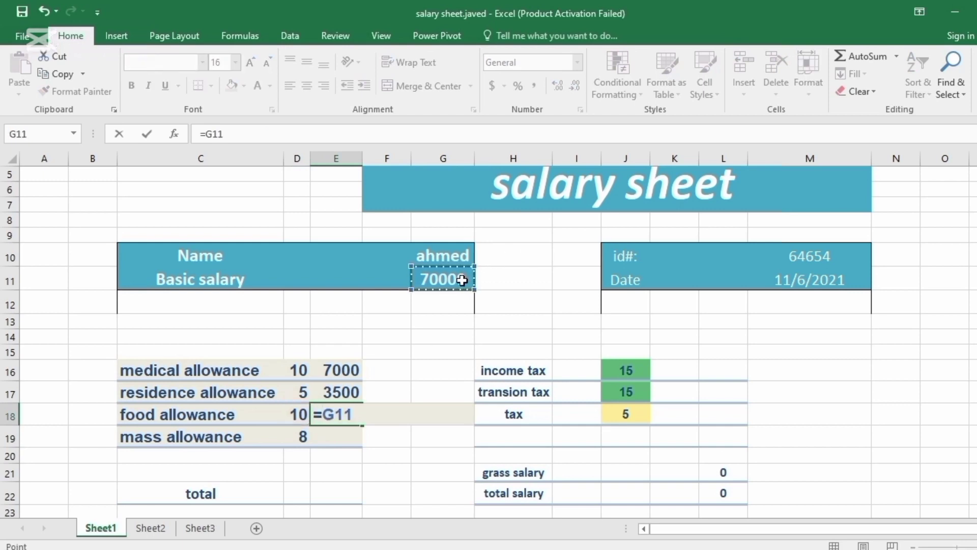
pyautogui.write('/100*')
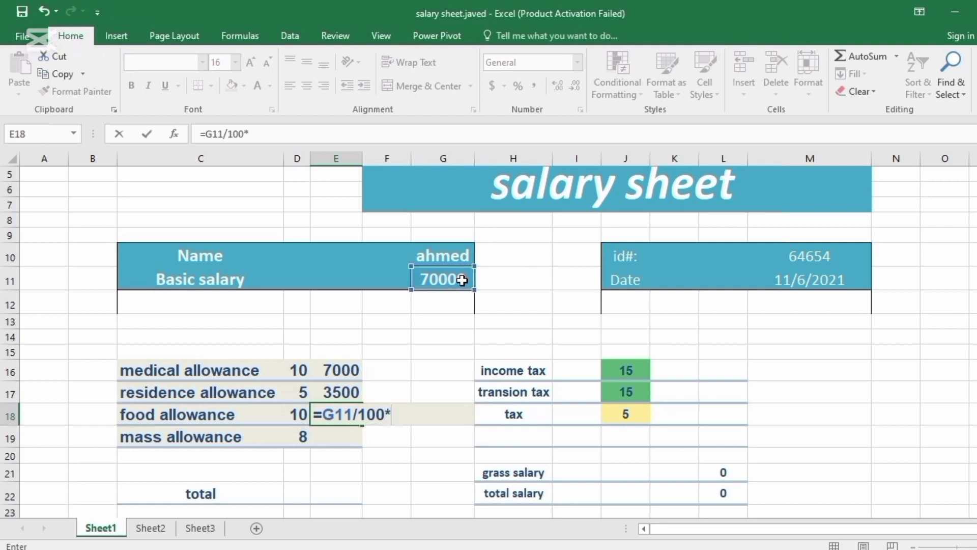
pyautogui.click(295, 413)
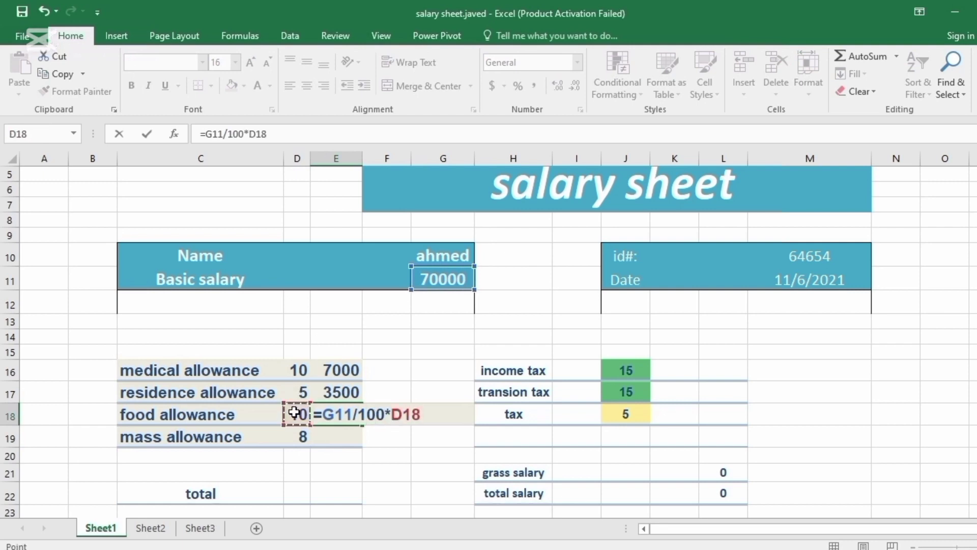
pyautogui.press('Return')
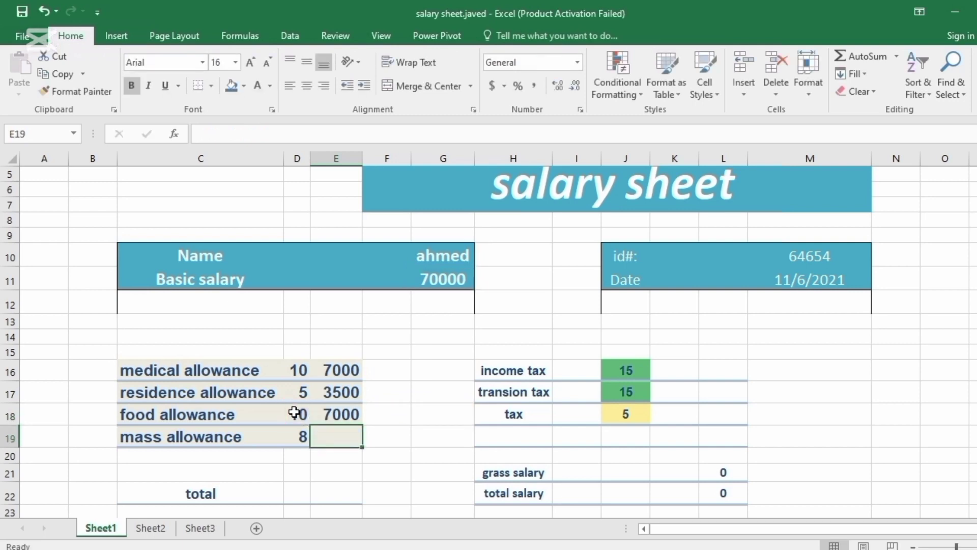
# Step: Enter the formula =G11/100*D19 in E19 to calculate the mass allowance from the basic salary
pyautogui.click(342, 412)
pyautogui.click(343, 445)
pyautogui.write('=')
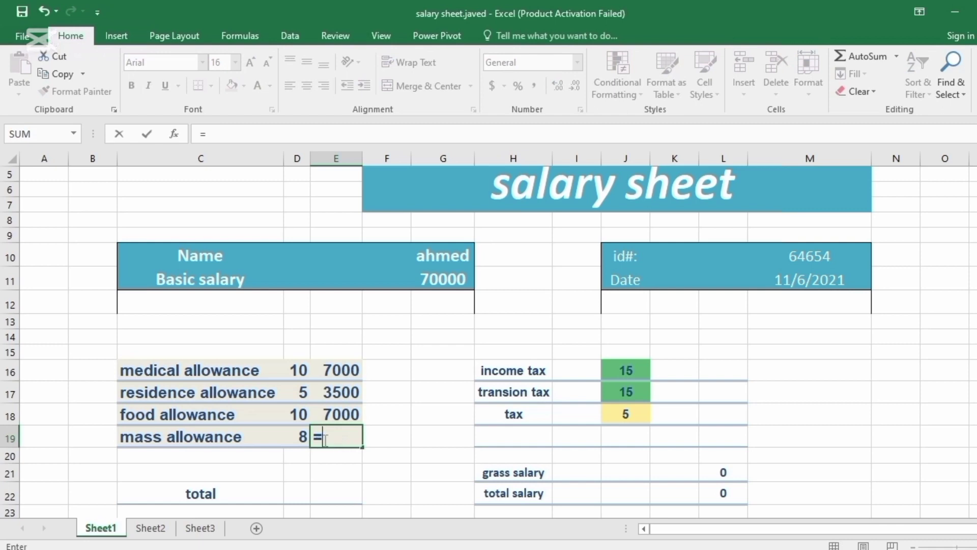
pyautogui.click(437, 280)
pyautogui.write('/')
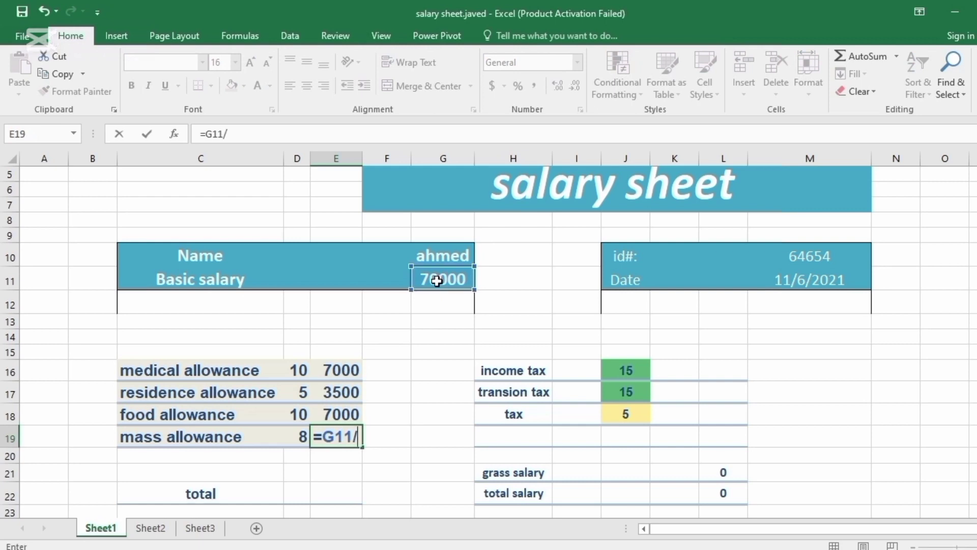
pyautogui.write('1')
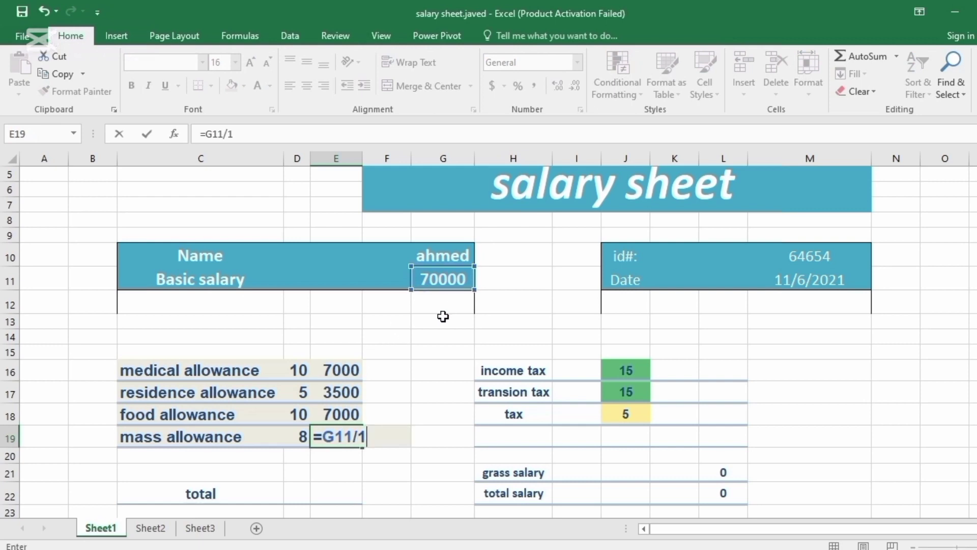
pyautogui.write('00*')
pyautogui.click(286, 438)
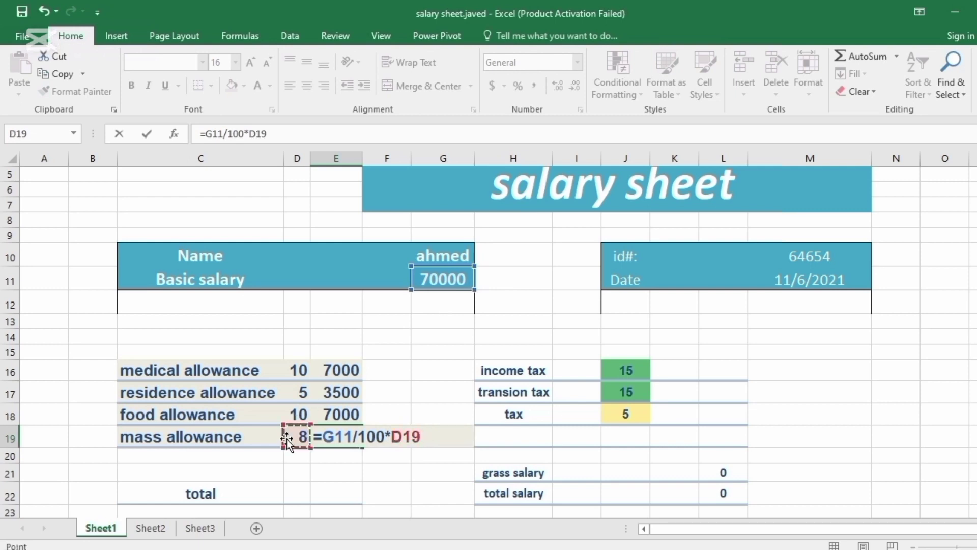
pyautogui.press('Return')
pyautogui.click(358, 440)
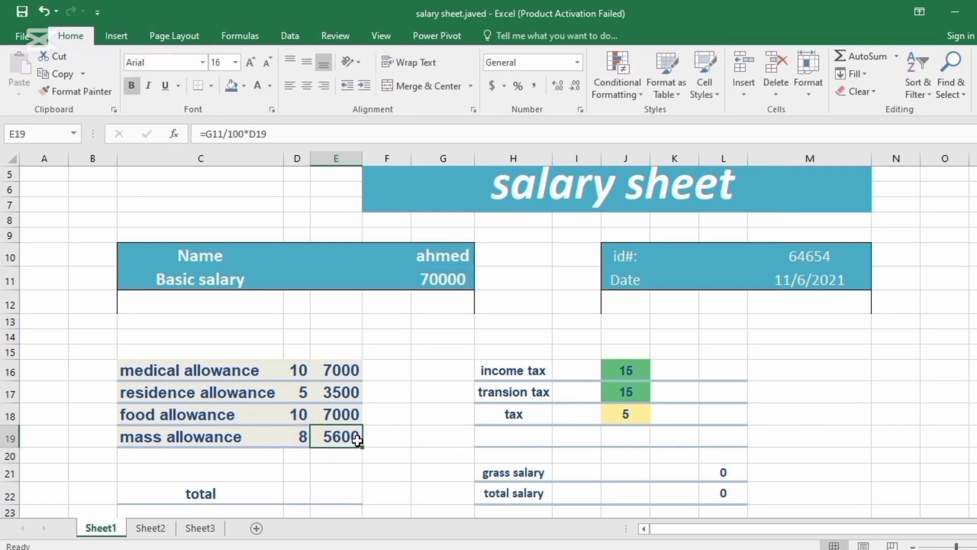
# Step: Enter the formula =SUM(G11,E16:E19) in E22 to total the basic salary and all four allowances
pyautogui.click(344, 490)
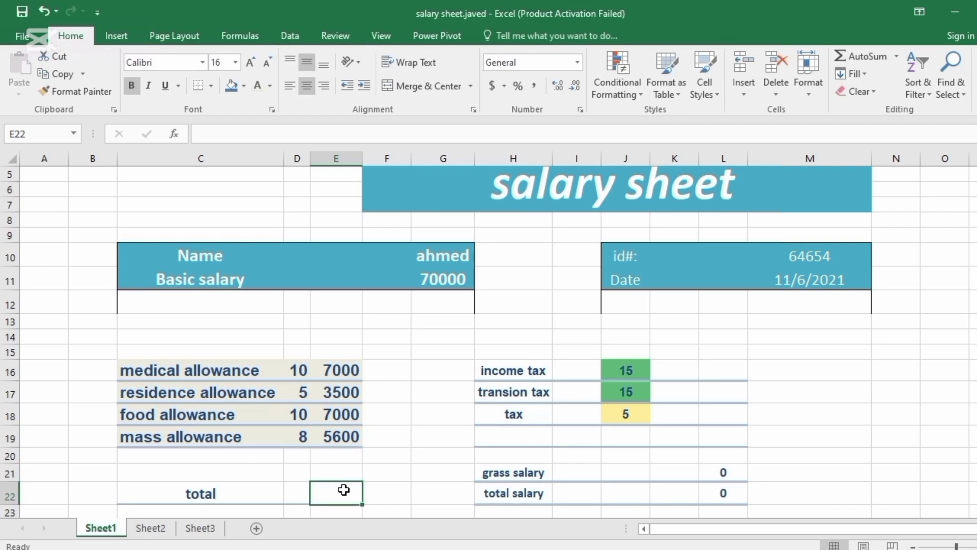
pyautogui.write('=')
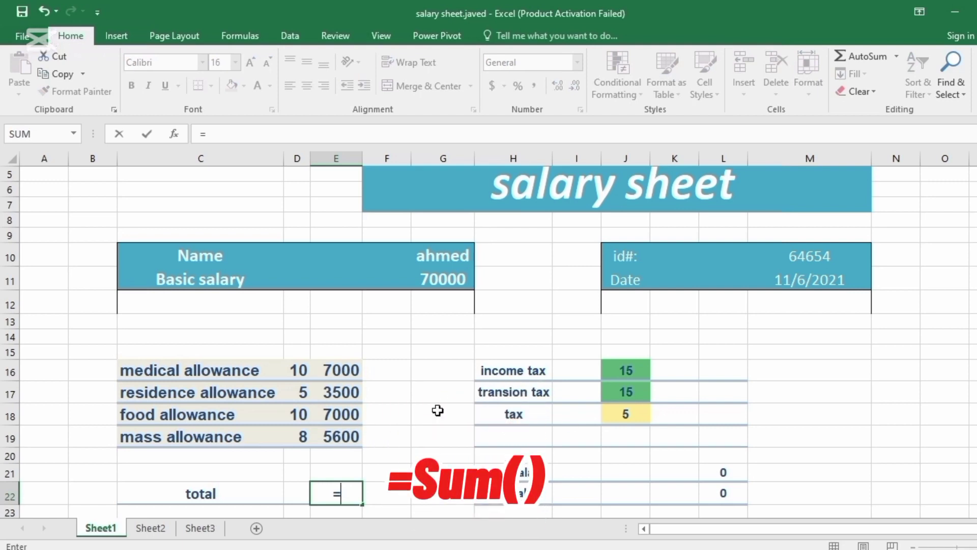
pyautogui.click(468, 277)
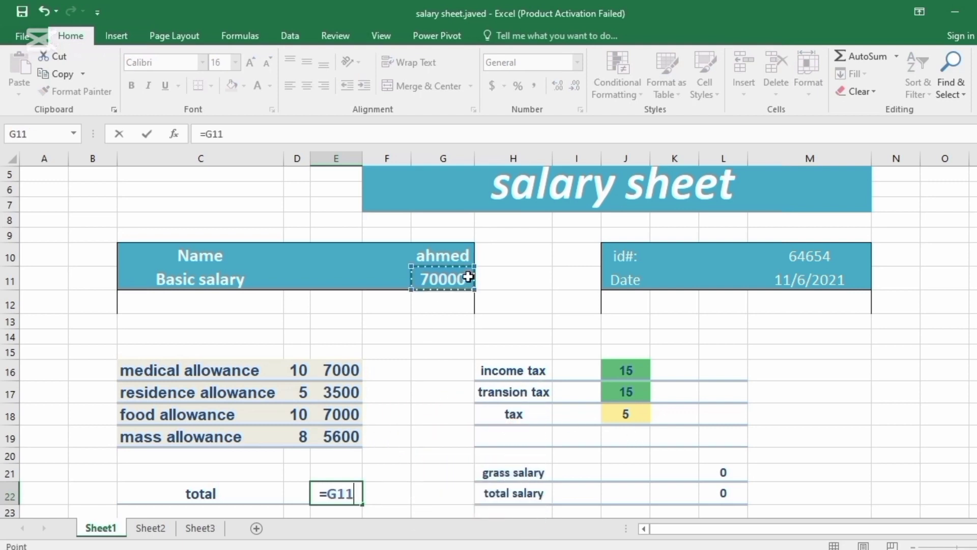
pyautogui.press('BackSpace')
pyautogui.press('BackSpace')
pyautogui.press('BackSpace')
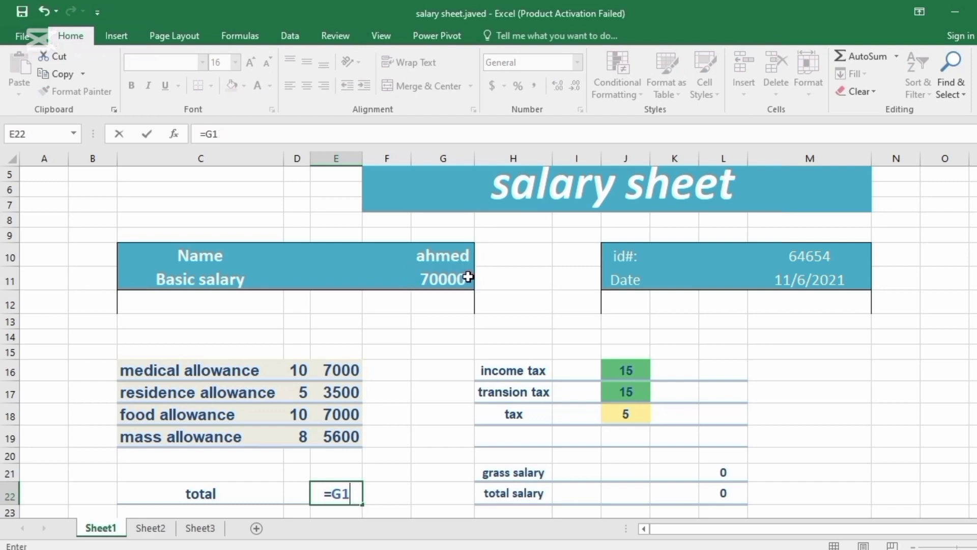
pyautogui.write('sum(')
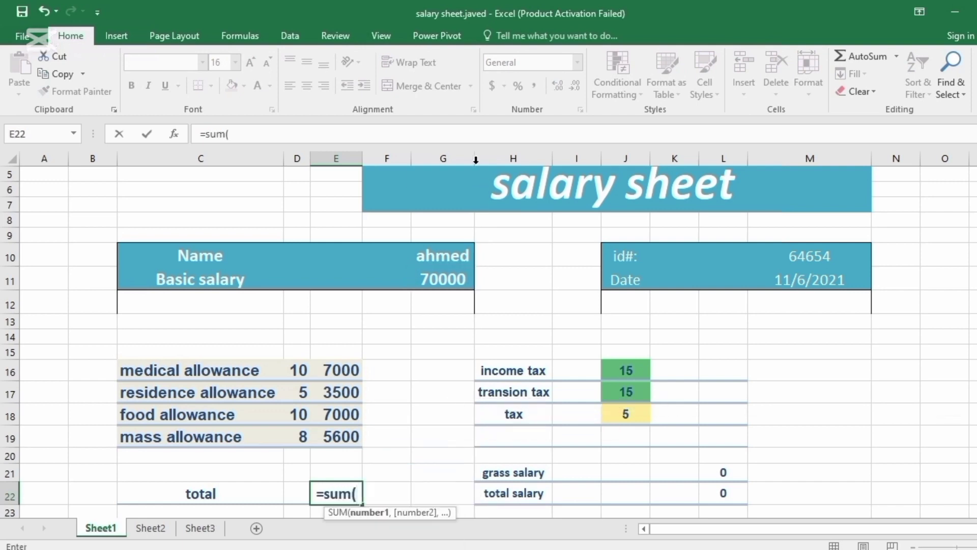
pyautogui.click(431, 283)
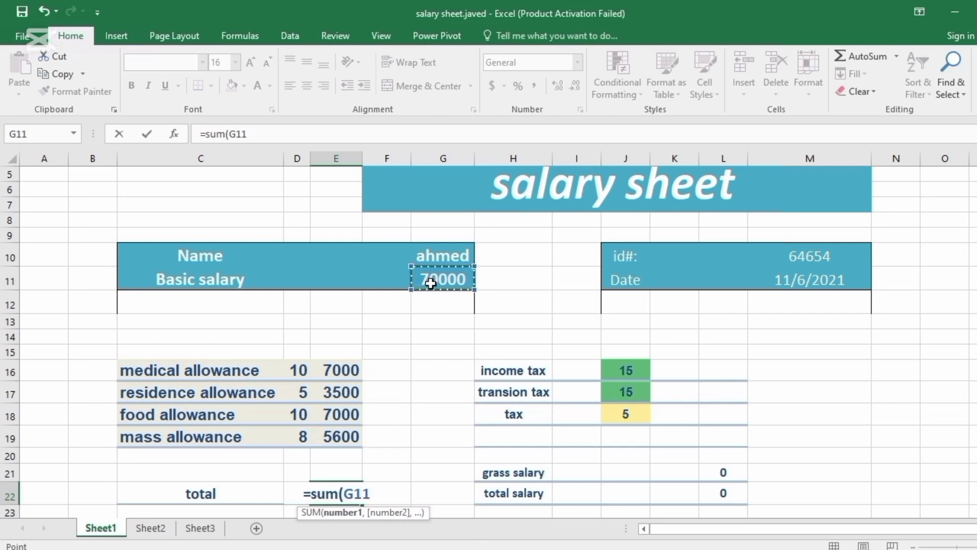
pyautogui.write(',')
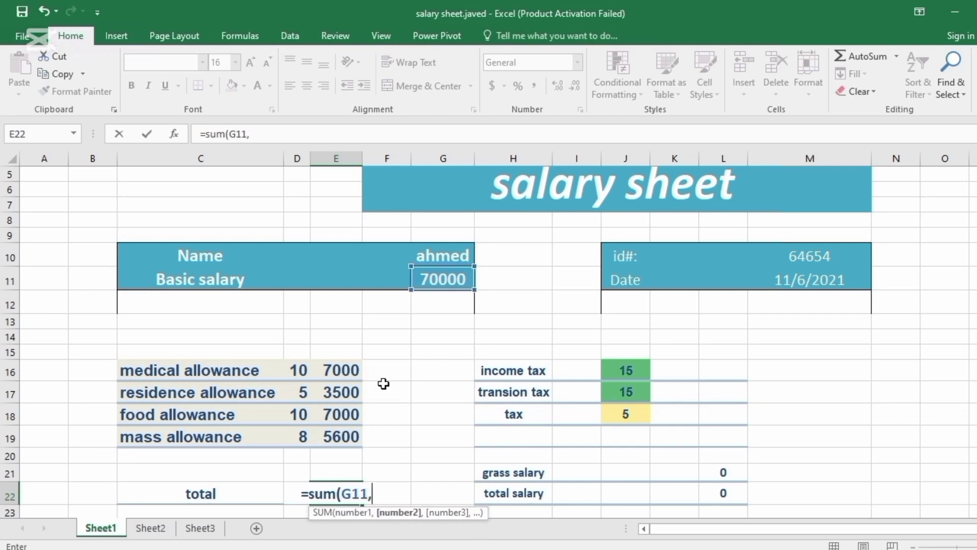
pyautogui.moveTo(339, 370); pyautogui.dragTo(340, 444)
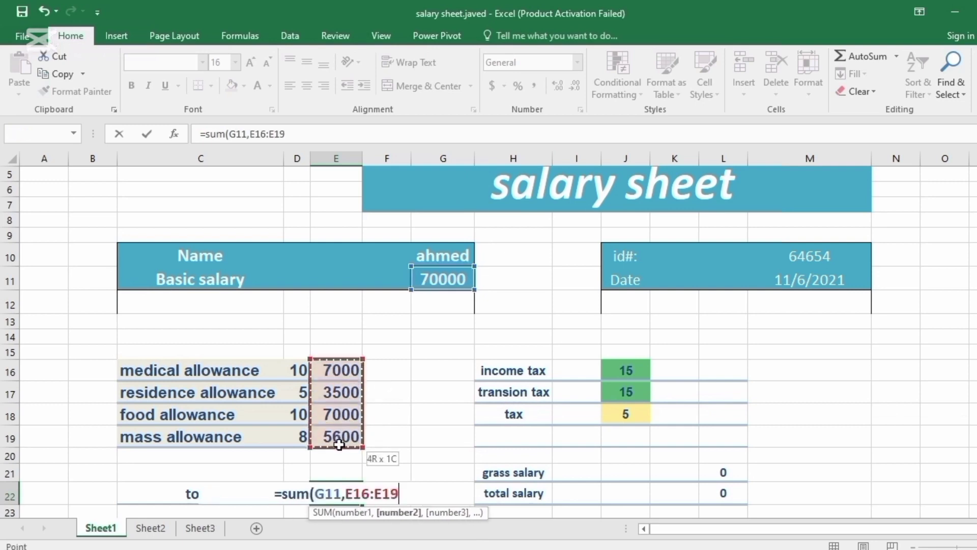
pyautogui.write(')')
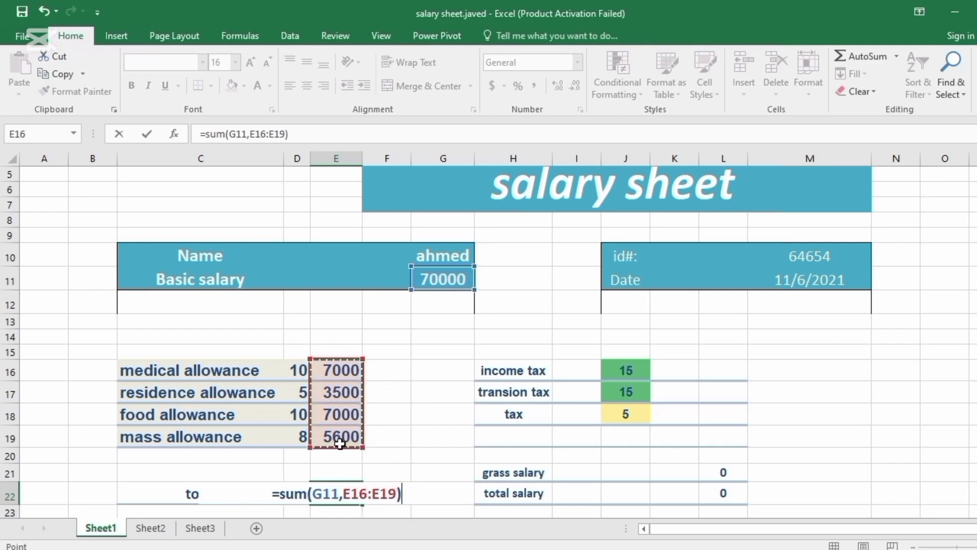
pyautogui.press('Return')
pyautogui.click(346, 480)
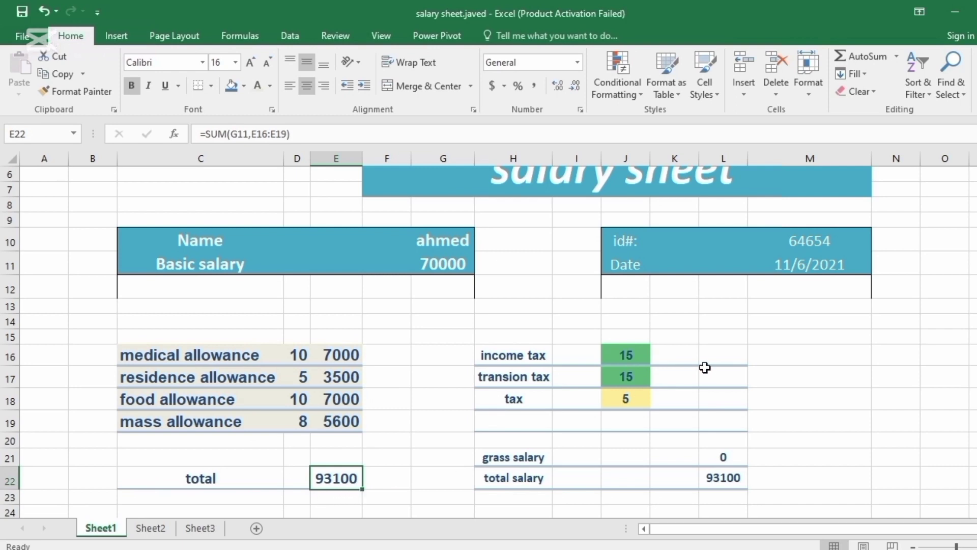
# Step: Enter the formula =G11/100*J16 in K16 to calculate the income tax from the basic salary
pyautogui.click(683, 353)
pyautogui.write('=')
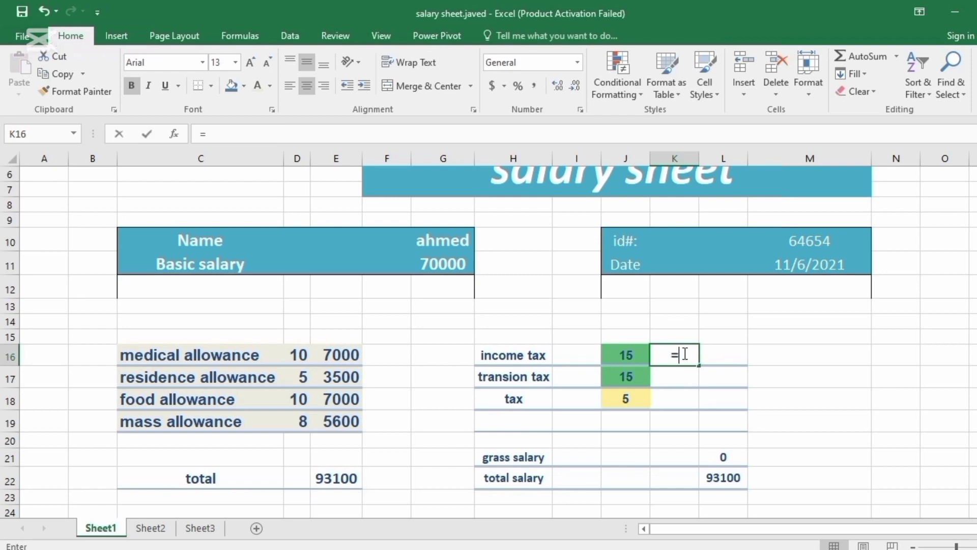
pyautogui.click(444, 272)
pyautogui.write('/1')
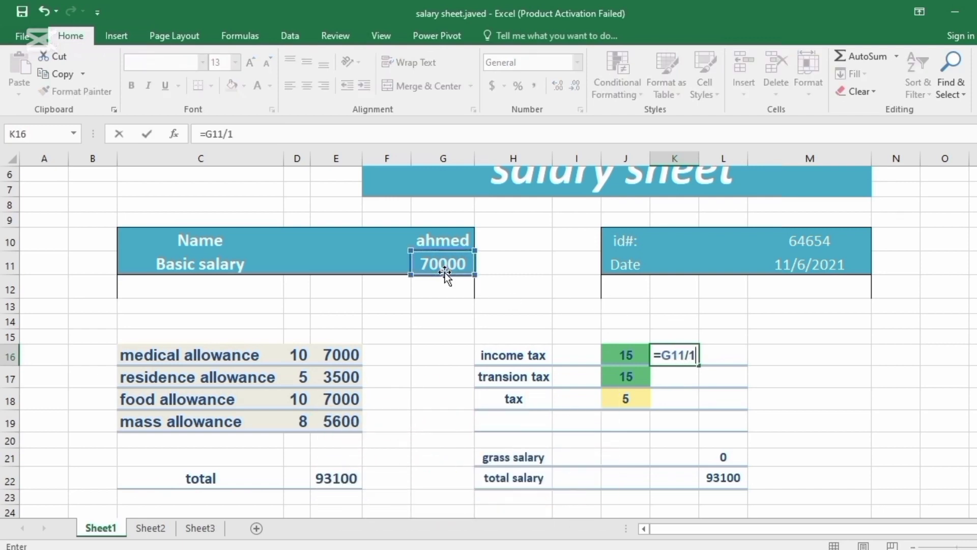
pyautogui.write('00*')
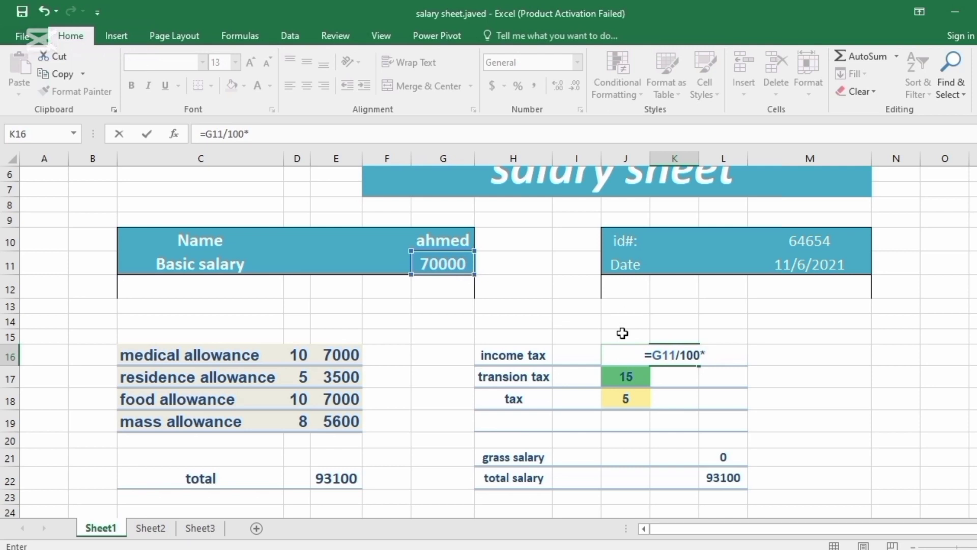
pyautogui.write('j15')
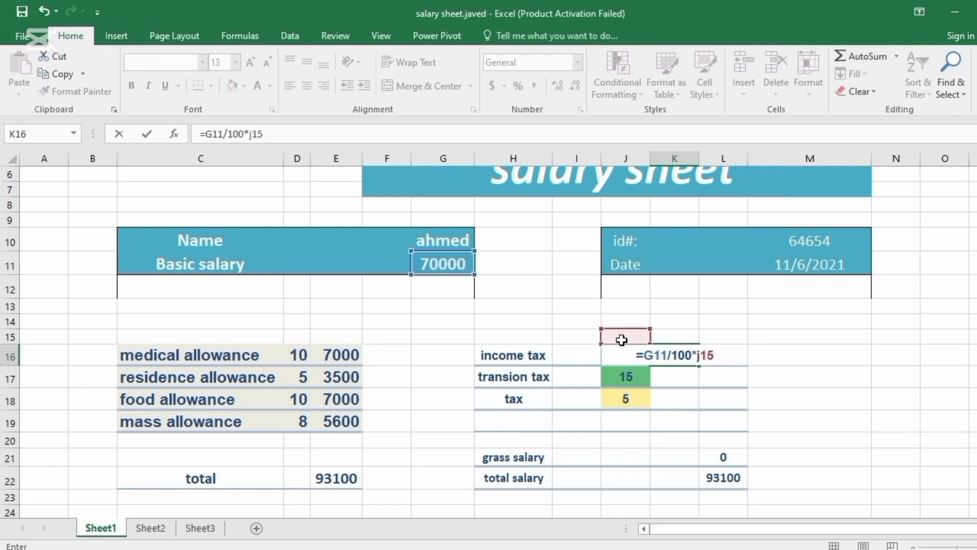
pyautogui.press('BackSpace')
pyautogui.press('BackSpace')
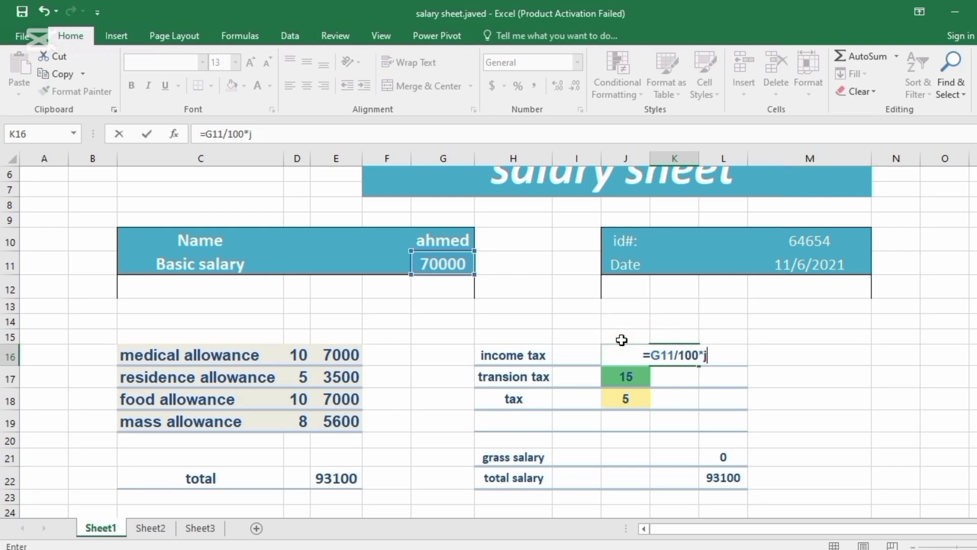
pyautogui.press('BackSpace')
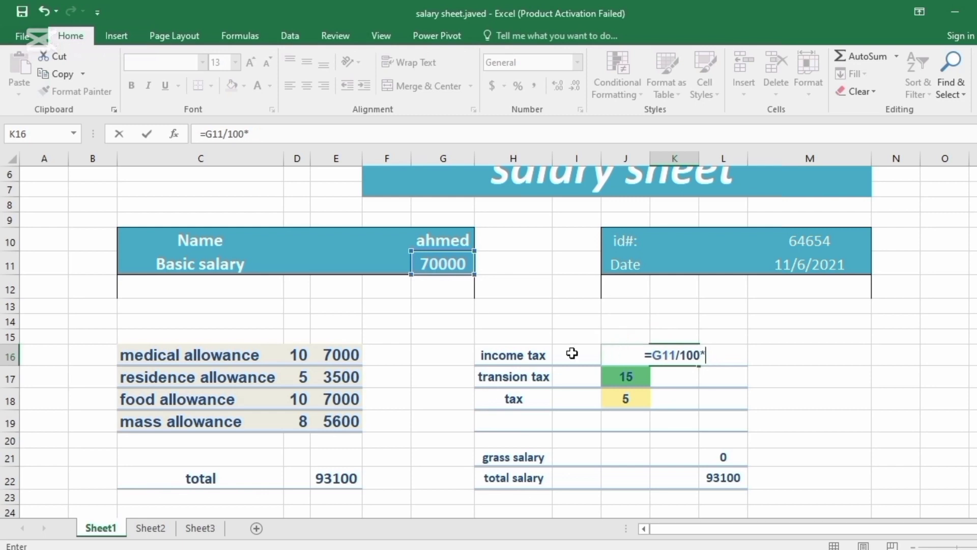
pyautogui.write('j16')
pyautogui.press('Return')
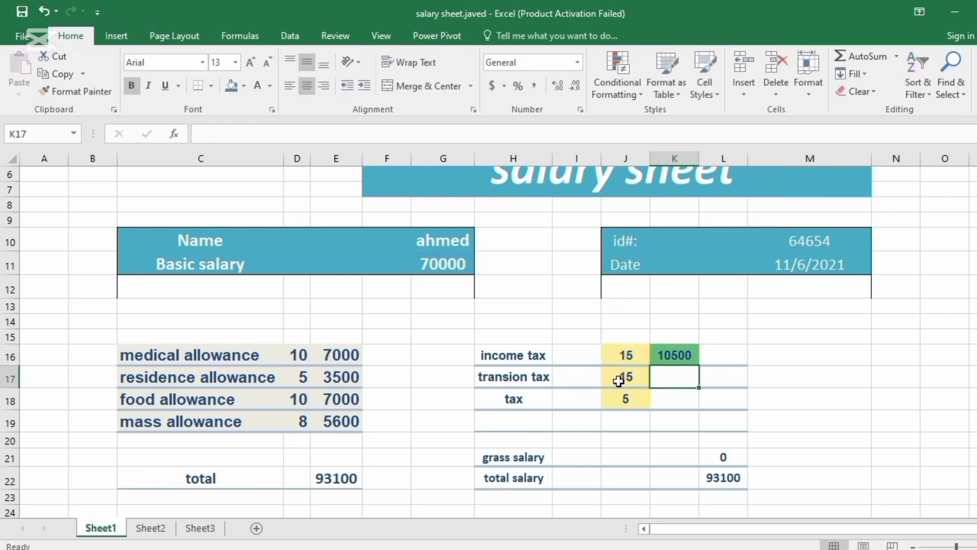
# Step: Enter the formula =G11/100*J17 in K17 to calculate the transion tax from the basic salary
pyautogui.write('=')
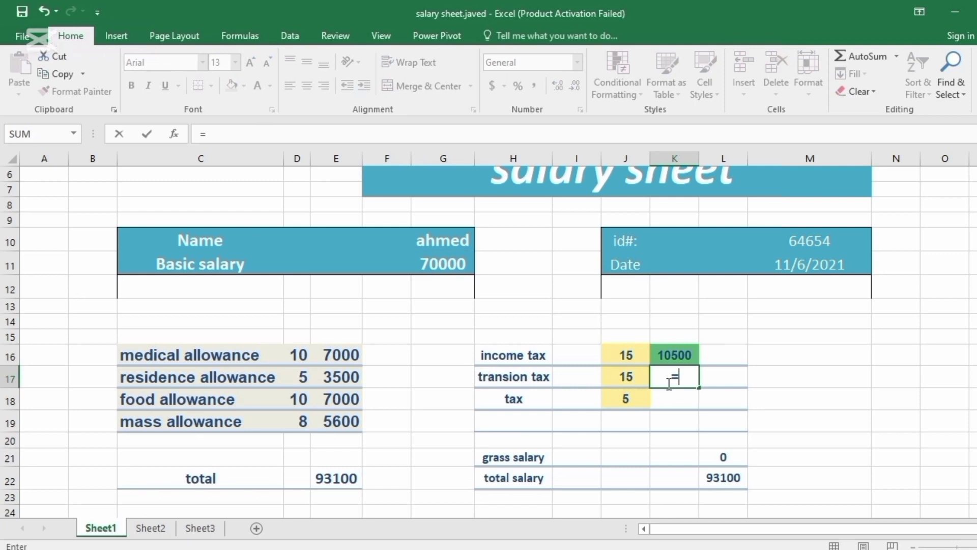
pyautogui.click(451, 264)
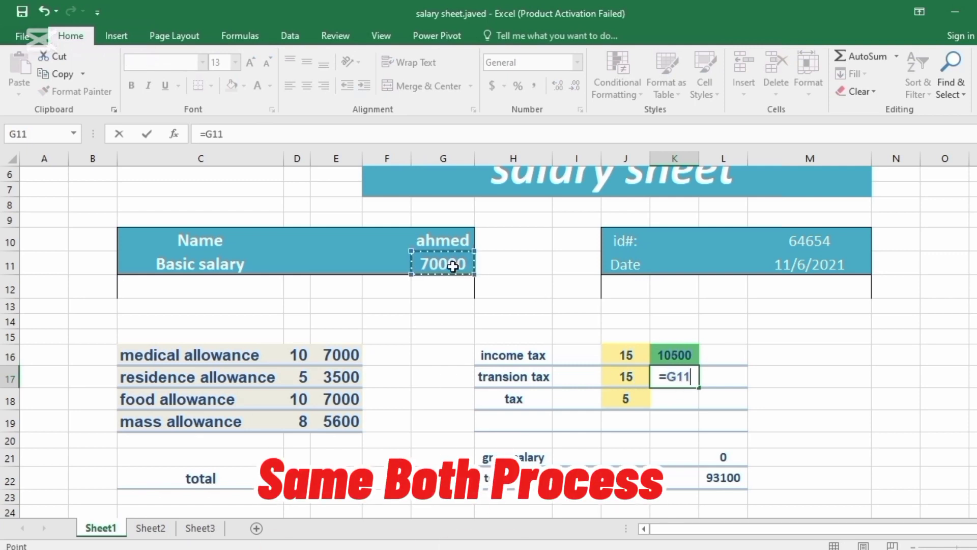
pyautogui.write('/1--')
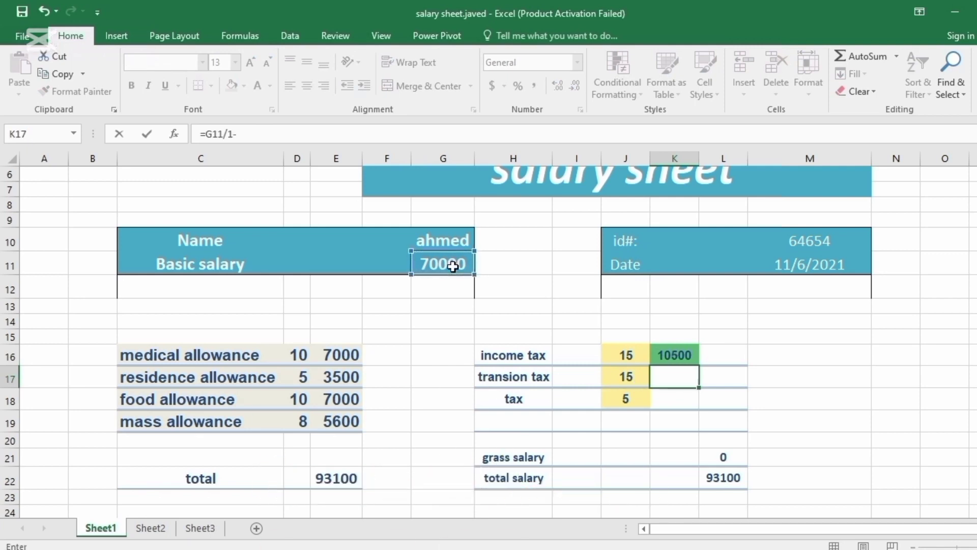
pyautogui.press('BackSpace')
pyautogui.press('BackSpace')
pyautogui.press('BackSpace')
pyautogui.press('BackSpace')
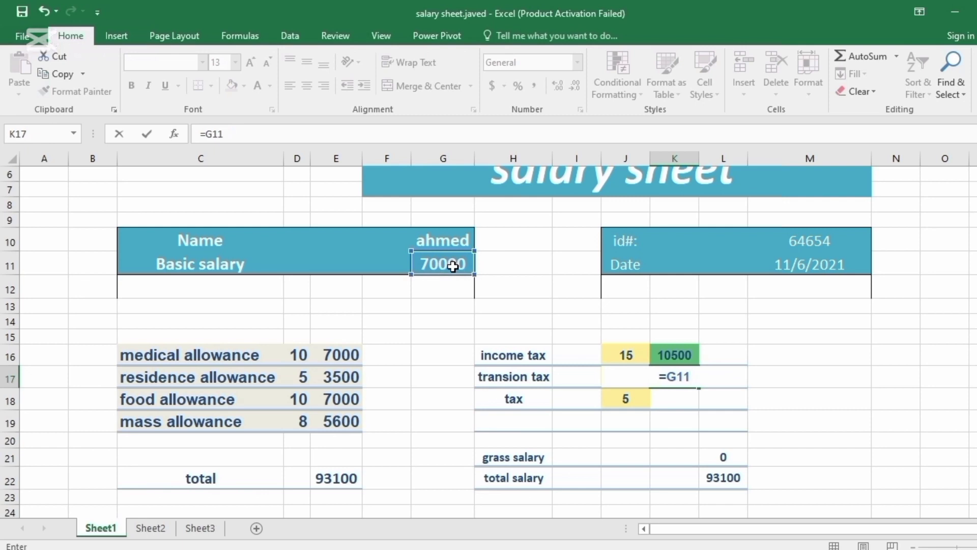
pyautogui.write('/100')
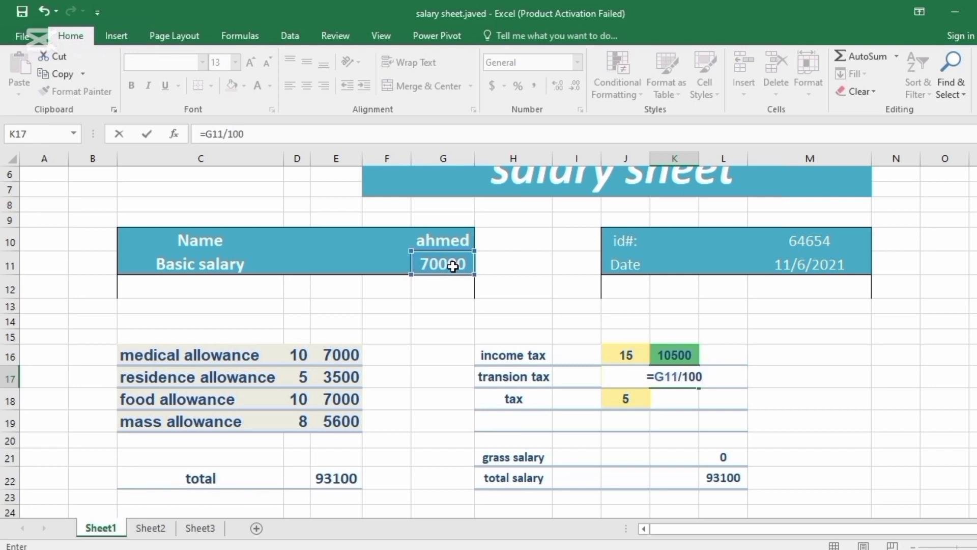
pyautogui.write('*j17')
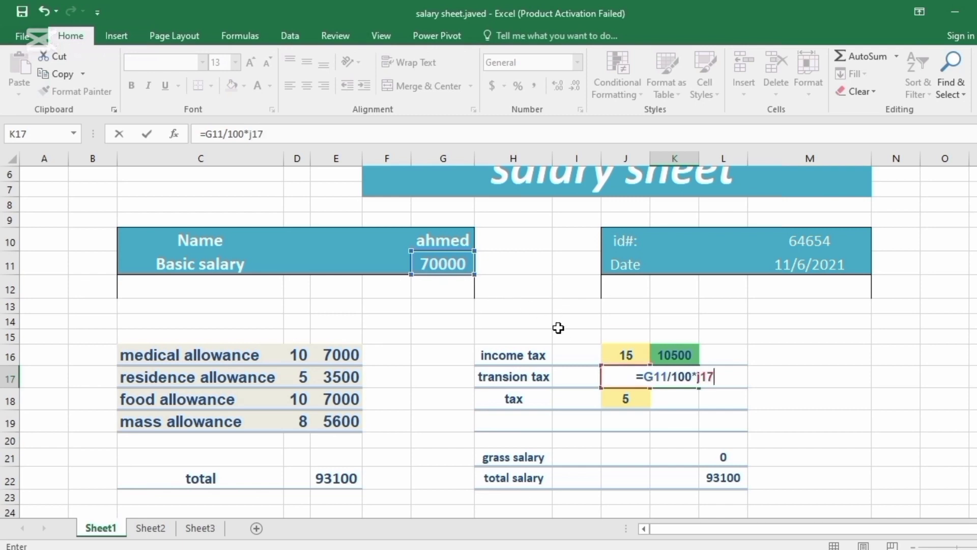
pyautogui.press('Return')
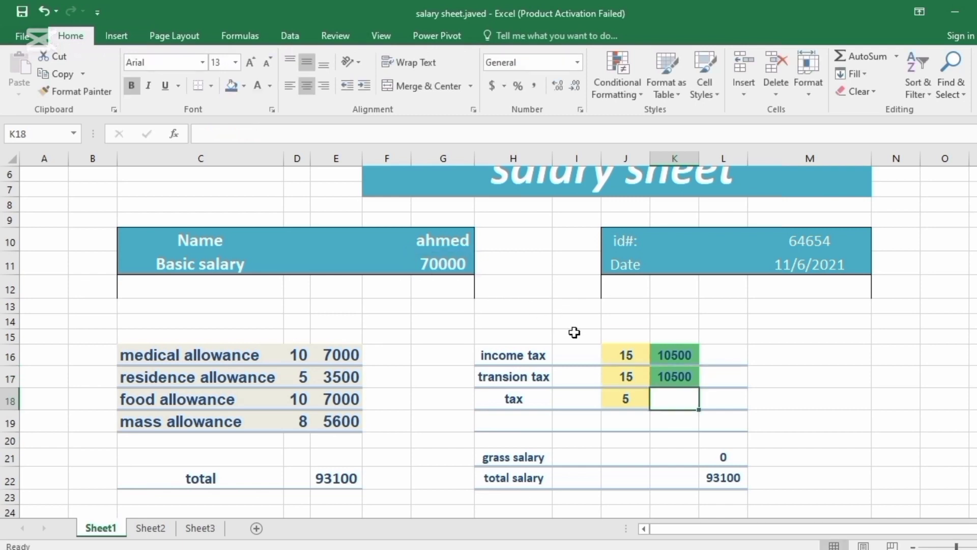
# Step: Set the transion tax percentage in J17 to 5 and the tax percentage in J18 to 10
pyautogui.click(630, 386)
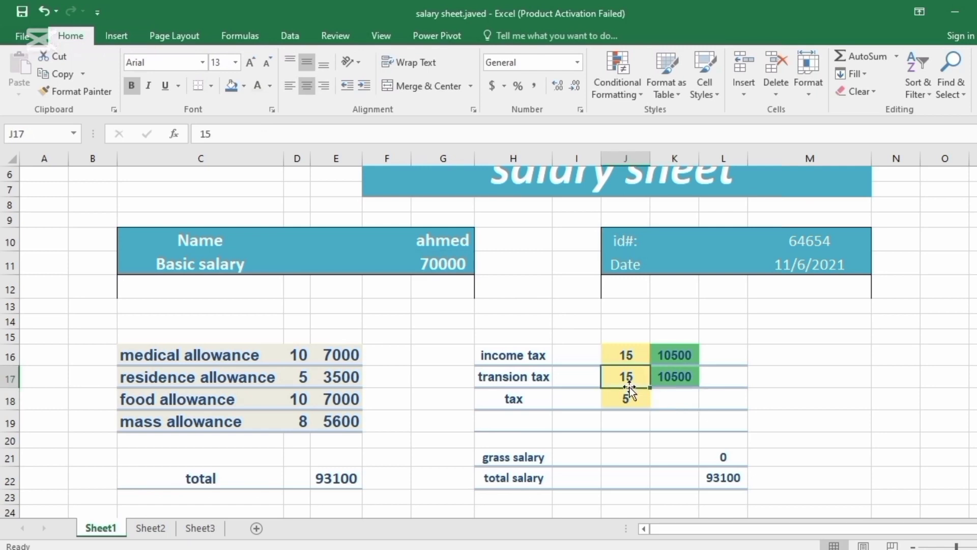
pyautogui.press('BackSpace')
pyautogui.write('5')
pyautogui.press('Return')
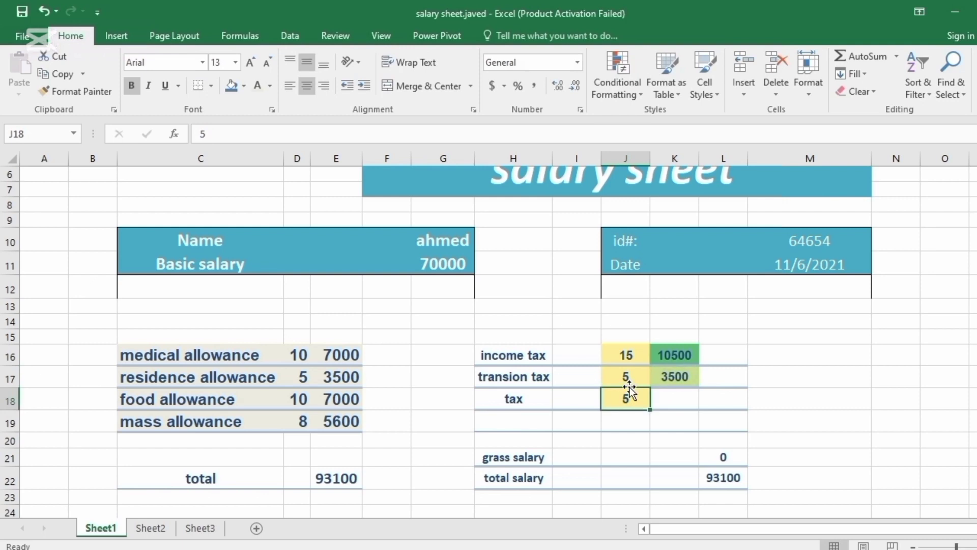
pyautogui.click(677, 390)
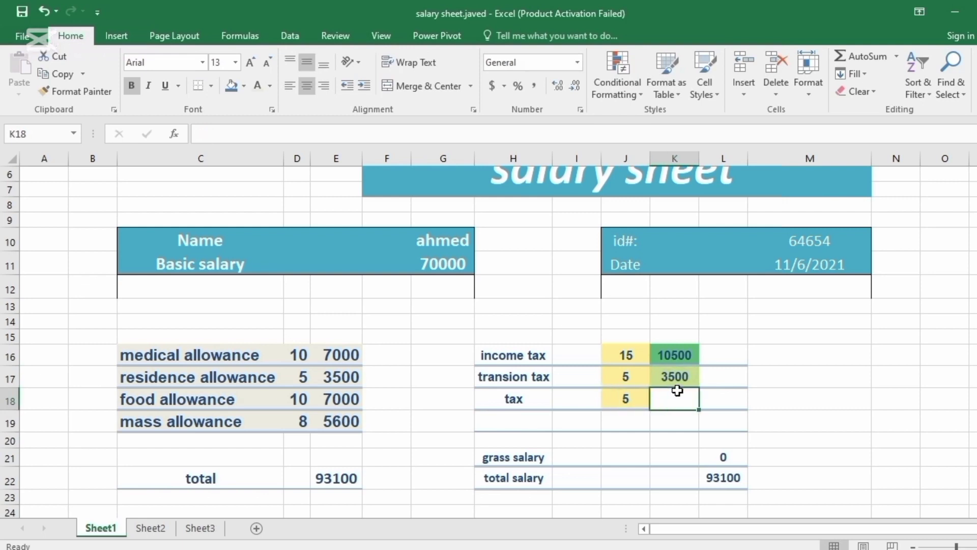
pyautogui.click(643, 396)
pyautogui.write('10')
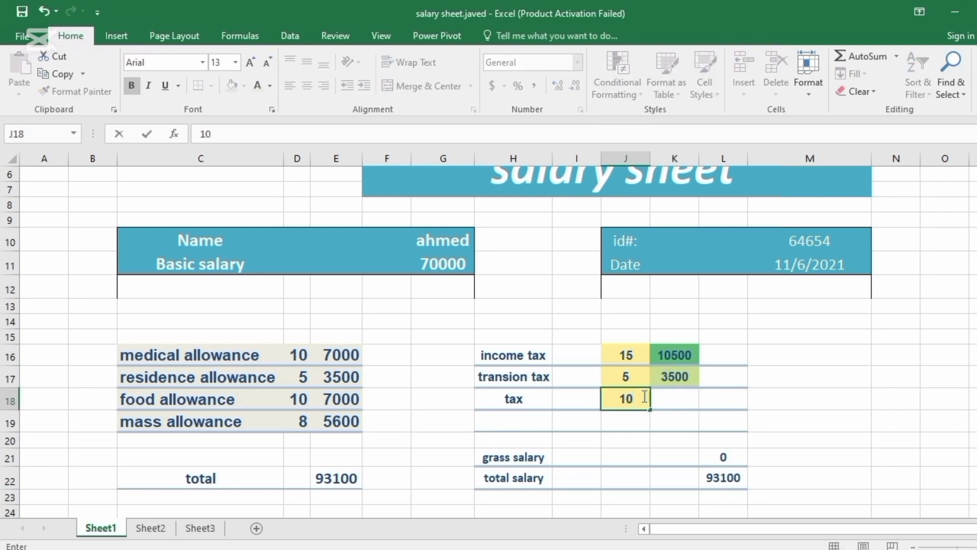
# Step: Enter the formula =G11/100*J18 in K18 to calculate the tax from the basic salary
pyautogui.click(670, 400)
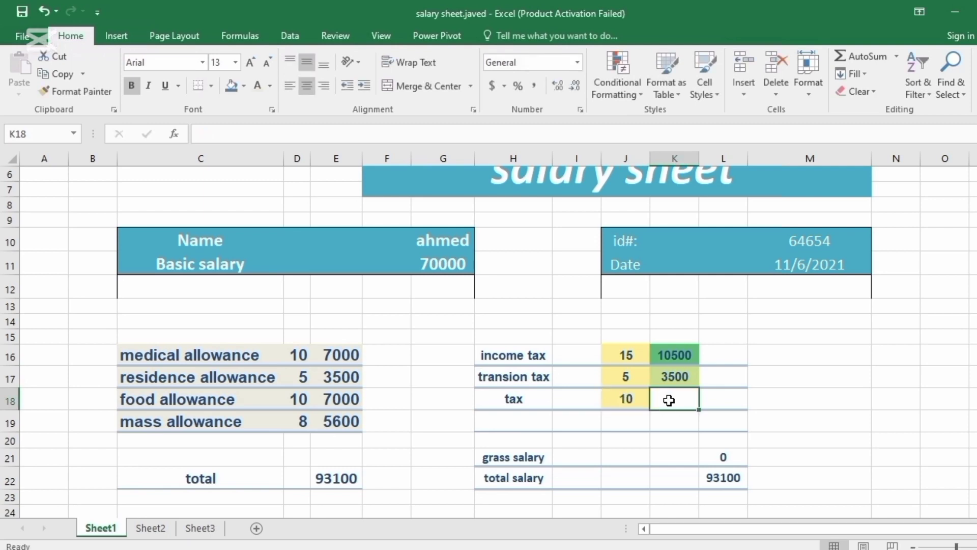
pyautogui.write('=')
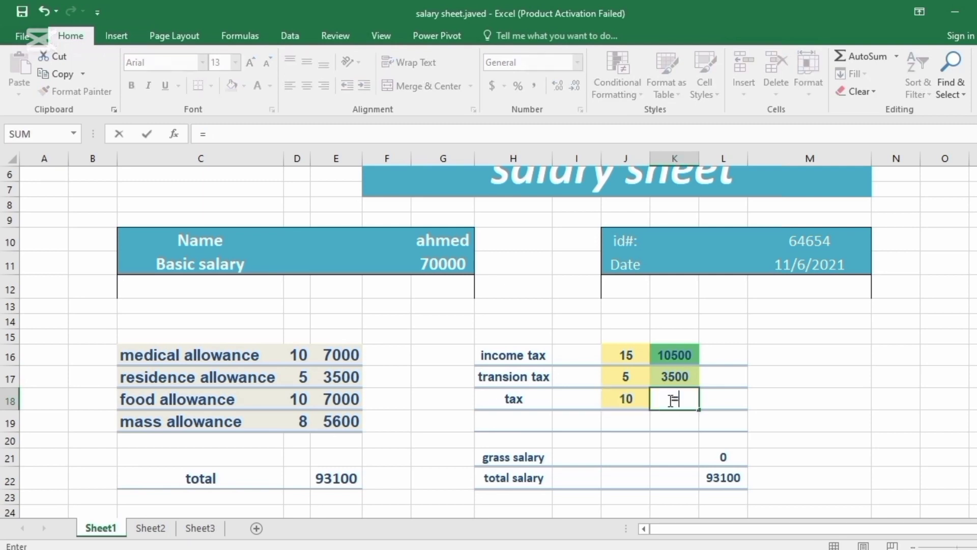
pyautogui.click(444, 264)
pyautogui.write('/1')
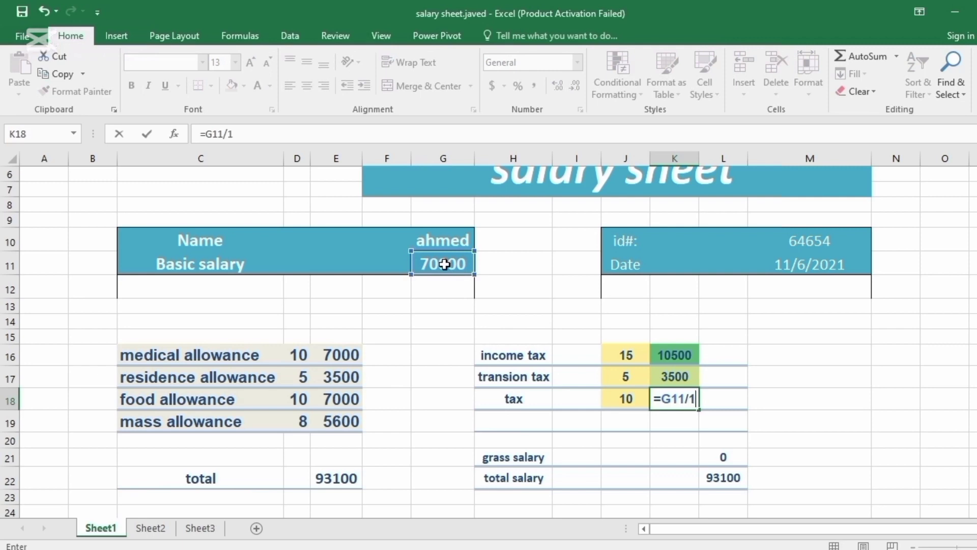
pyautogui.write('00*')
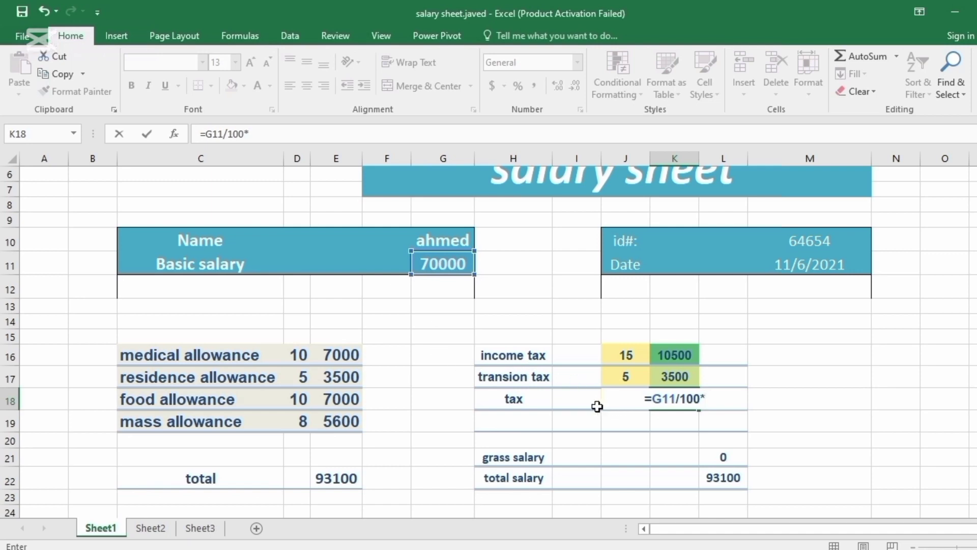
pyautogui.write('j18')
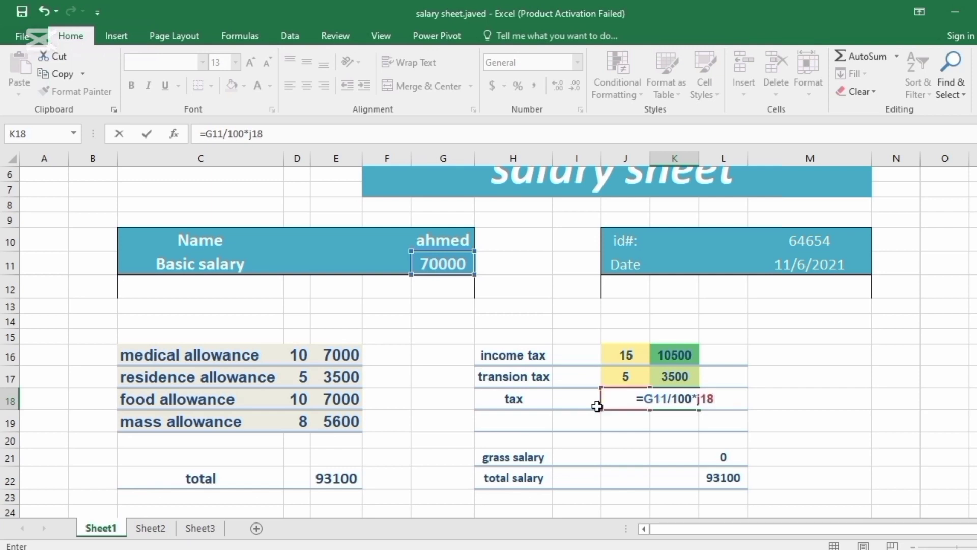
pyautogui.press('Return')
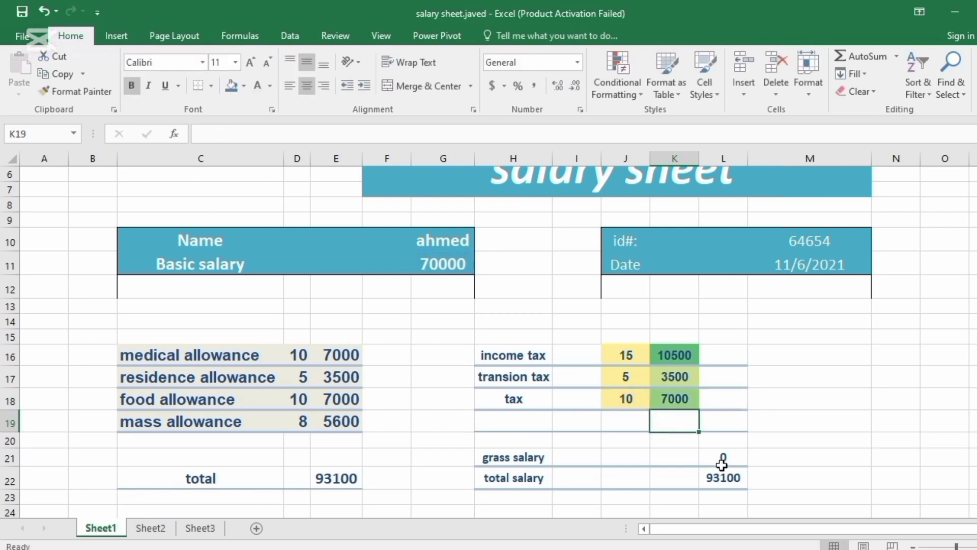
# Step: Replace the grass salary formula in L21 with =SUM(K16:K18) to add up the three tax amounts
pyautogui.click(722, 464)
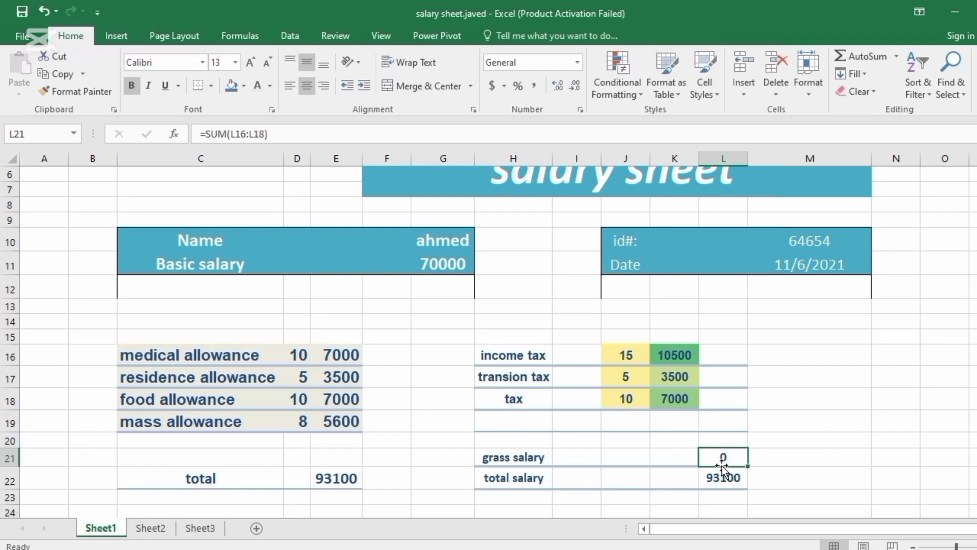
pyautogui.press('BackSpace')
pyautogui.write('=')
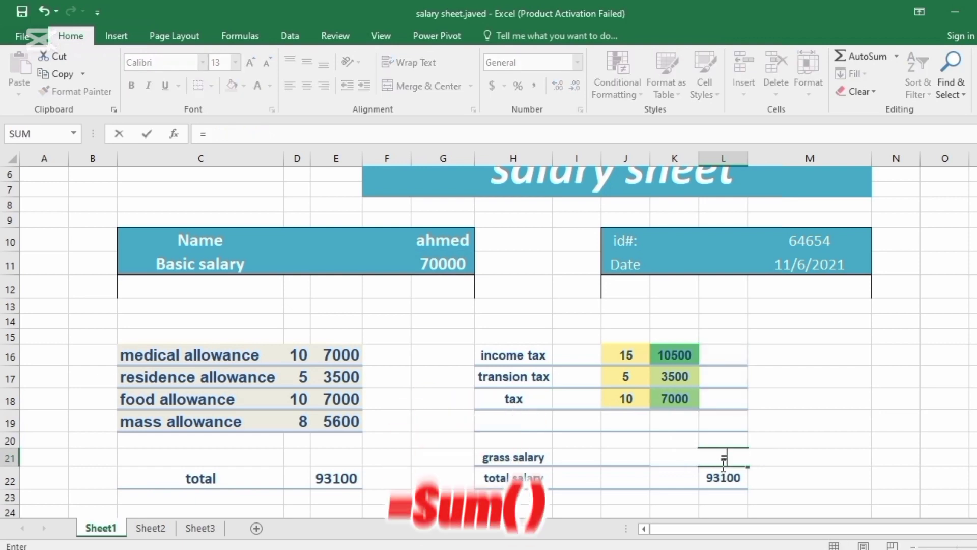
pyautogui.write('sum(')
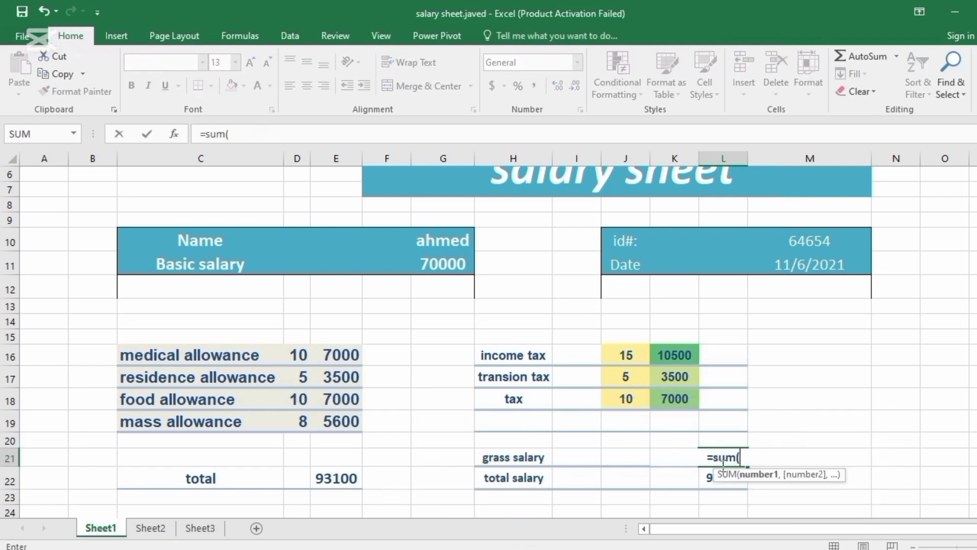
pyautogui.moveTo(683, 354); pyautogui.dragTo(687, 399)
pyautogui.write(',')
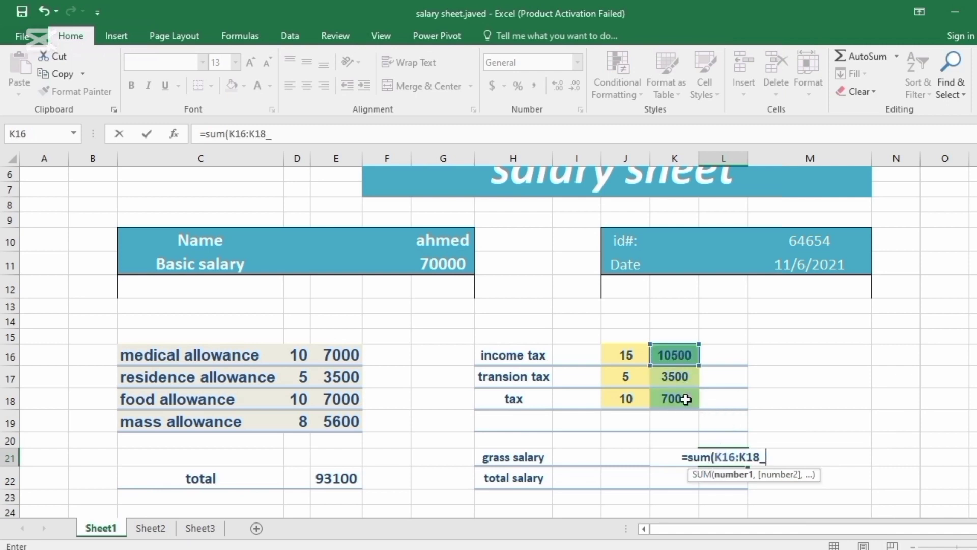
pyautogui.press('BackSpace')
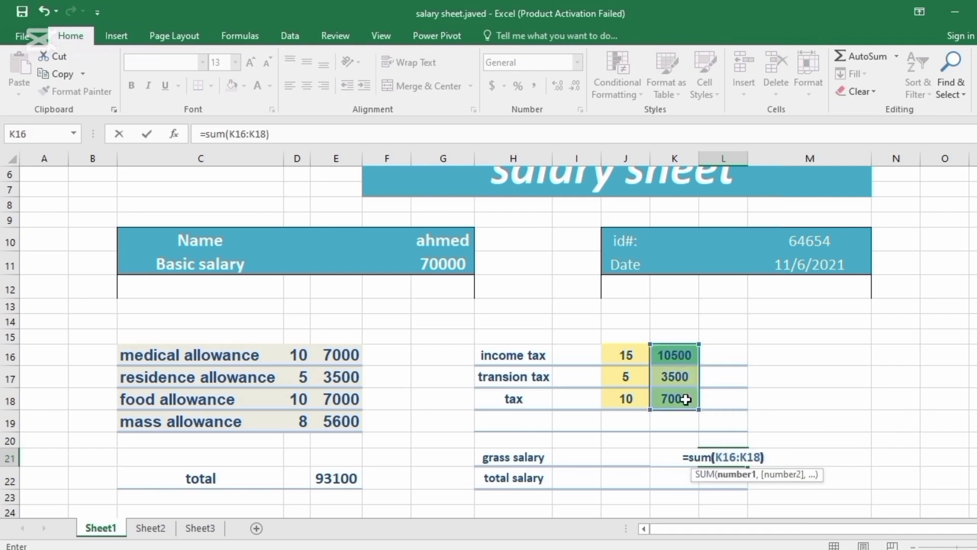
pyautogui.press('Return')
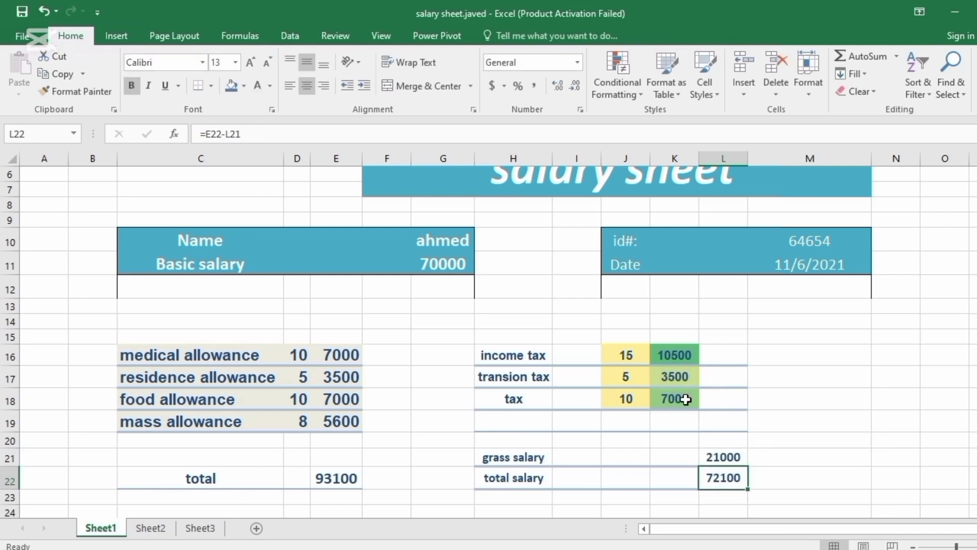
# Step: Re-enter the total salary formula in L22 as =E22-L21 to subtract the taxes from the total
pyautogui.press('BackSpace')
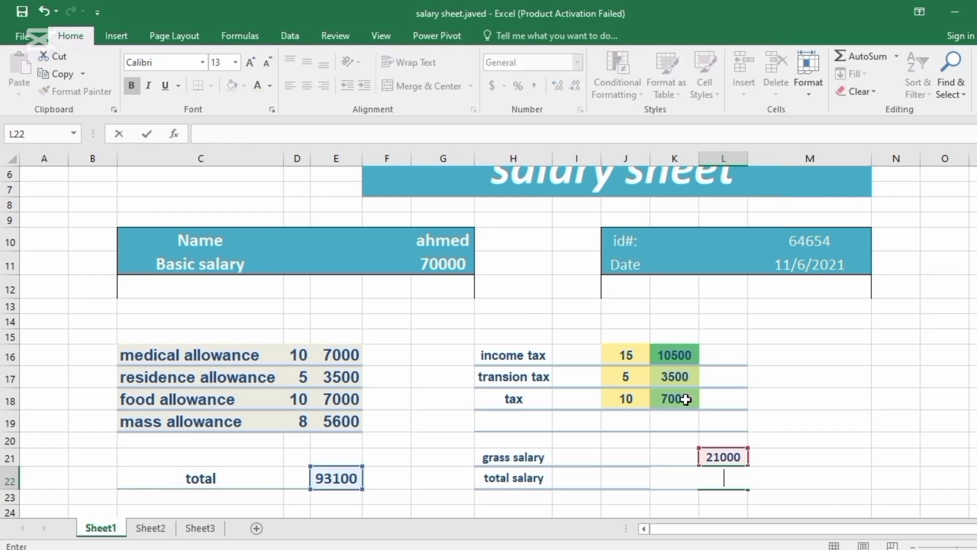
pyautogui.write('=')
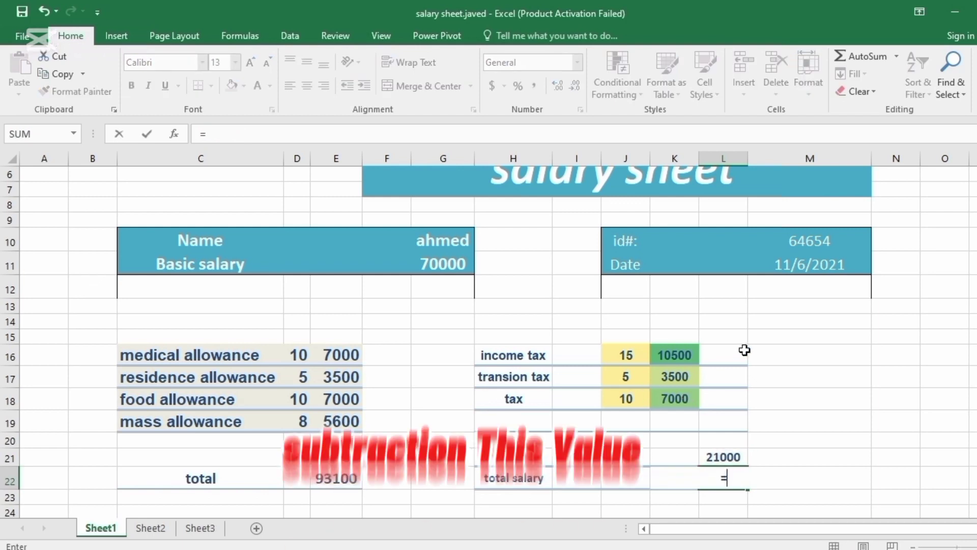
pyautogui.click(336, 479)
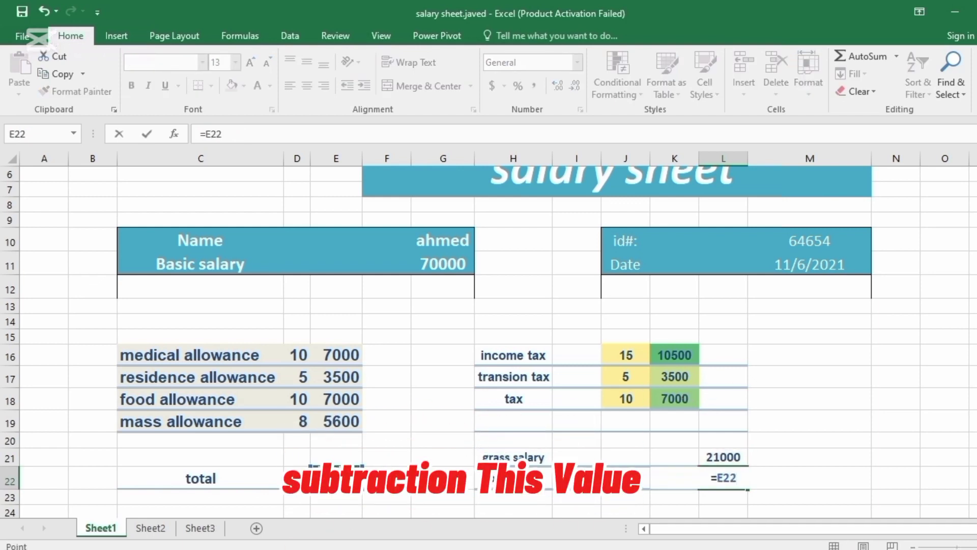
pyautogui.write('-')
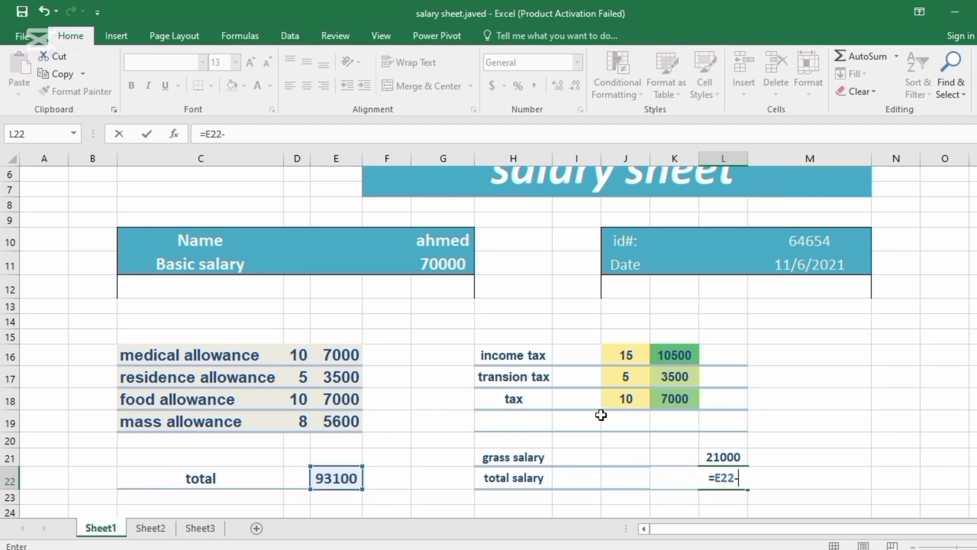
pyautogui.click(715, 455)
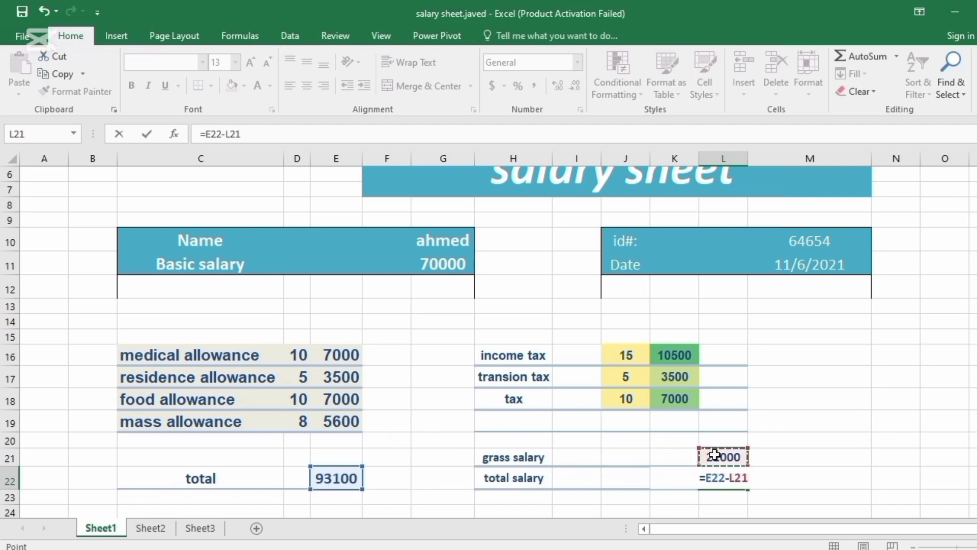
pyautogui.press('Return')
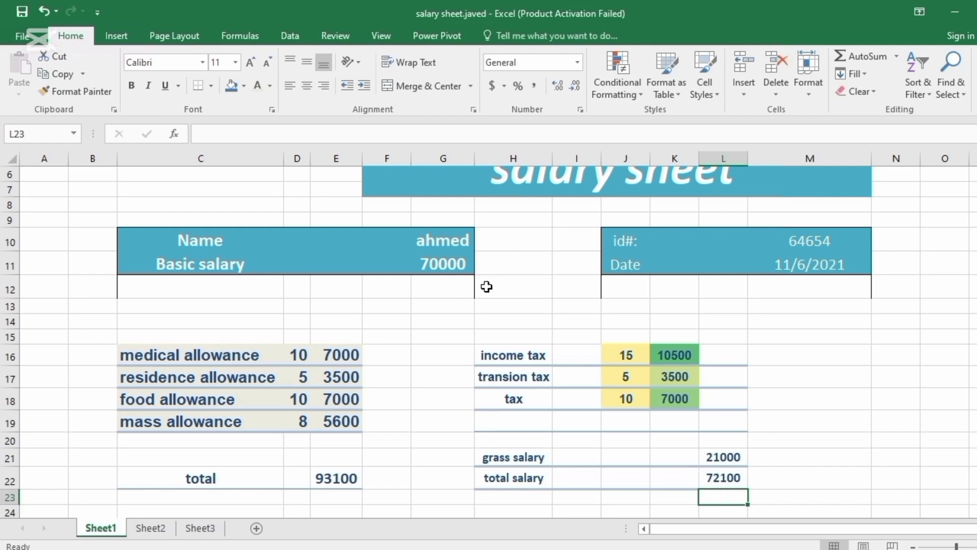
# Step: Select the basic salary amount in G11
pyautogui.click(446, 264)
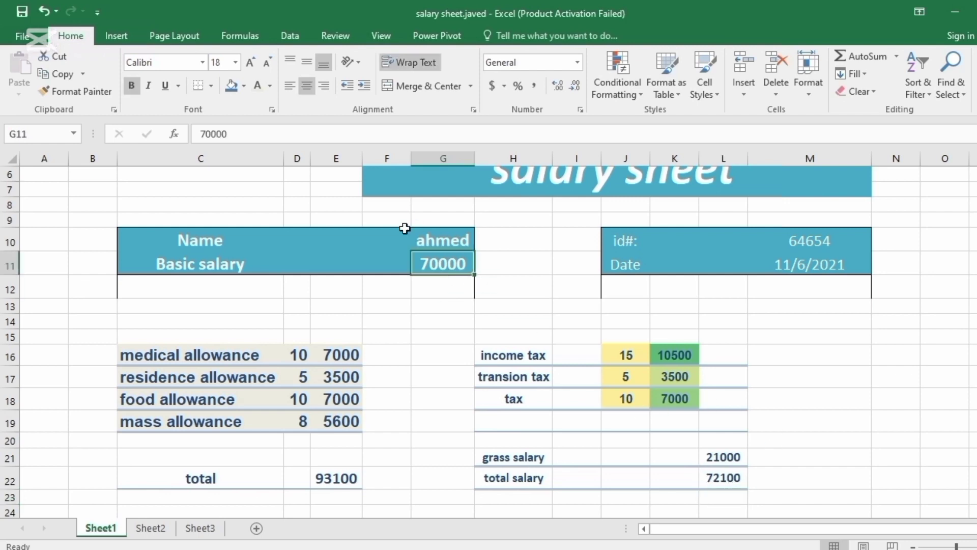